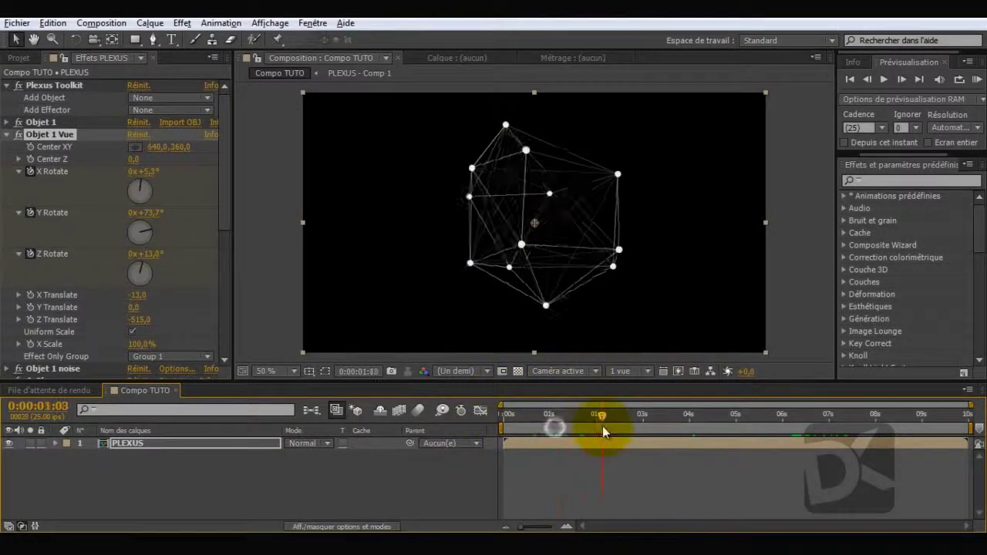
Step: Scrub through the Compo TUTO timeline to preview the Plexus animation
{"action": "left_click_drag", "start_coordinate": [741, 439], "coordinate": [609, 431]}
{"action": "left_click_drag", "start_coordinate": [518, 425], "coordinate": [893, 437]}
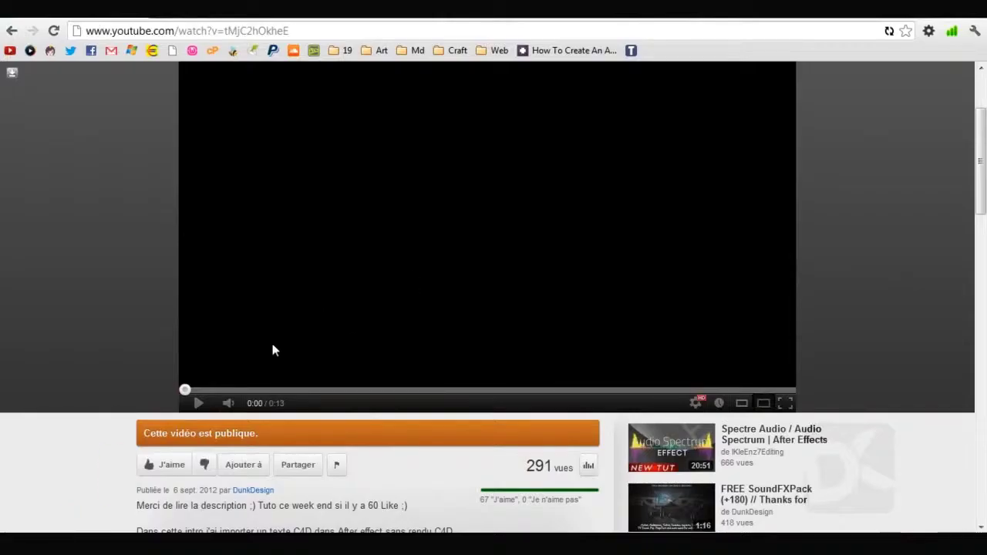
Step: Switch to the browser and watch the Pixo Intro video on YouTube as a reference
{"action": "left_click_drag", "start_coordinate": [978, 209], "coordinate": [979, 192]}
{"action": "left_click", "coordinate": [743, 321]}
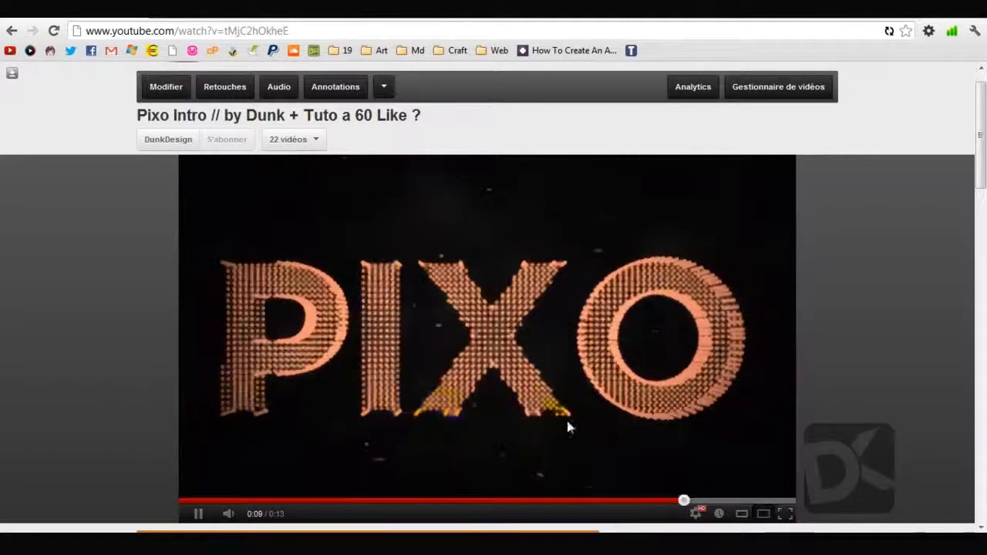
{"action": "mouse_move", "coordinate": [979, 165]}
{"action": "left_mouse_down"}
{"action": "mouse_move", "coordinate": [983, 224]}
{"action": "mouse_move", "coordinate": [981, 153]}
{"action": "left_mouse_up"}
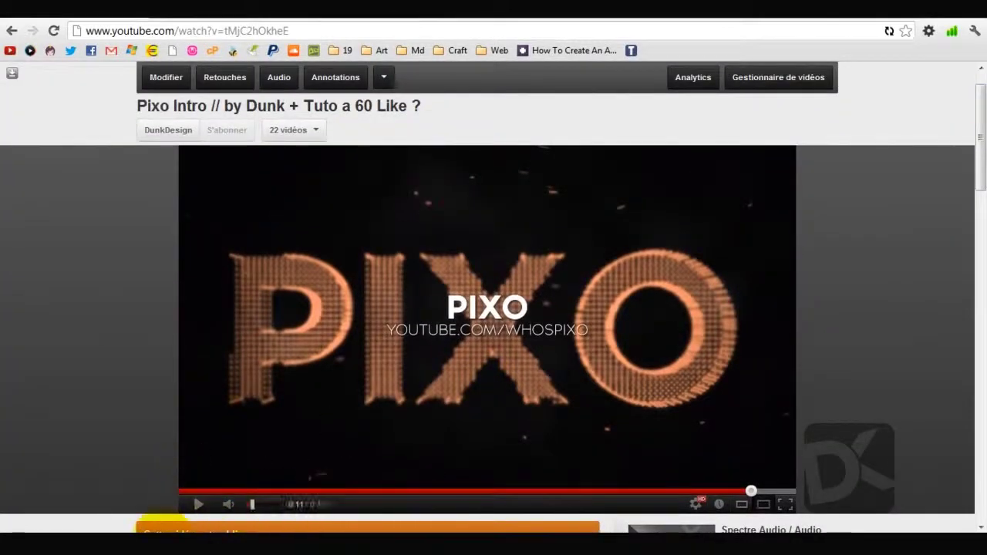
Step: Switch to Cinema 4D, examine the platonic solid from several angles and compare it with the Plexus shape in After Effects
{"action": "left_click", "coordinate": [164, 537]}
{"action": "left_click", "coordinate": [330, 536]}
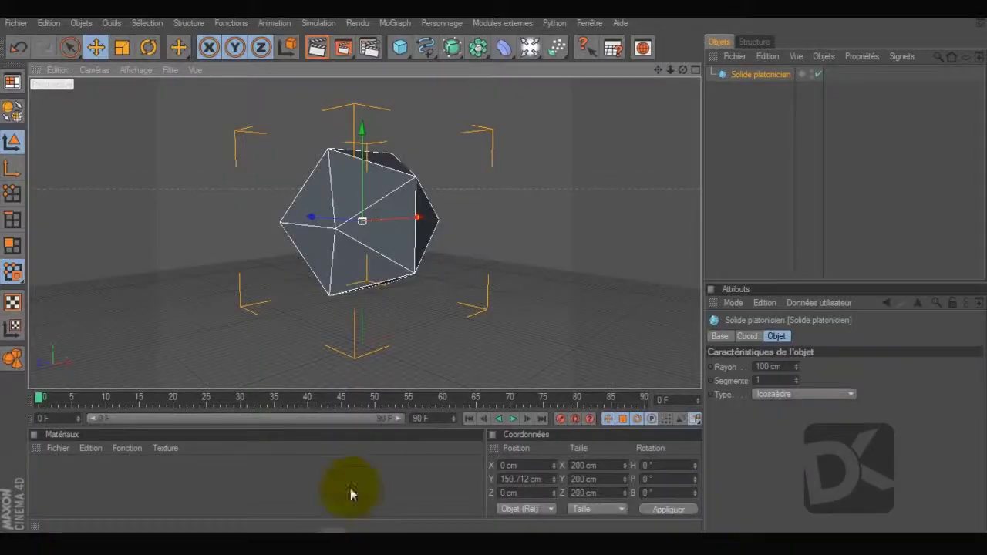
{"action": "left_click", "coordinate": [476, 331]}
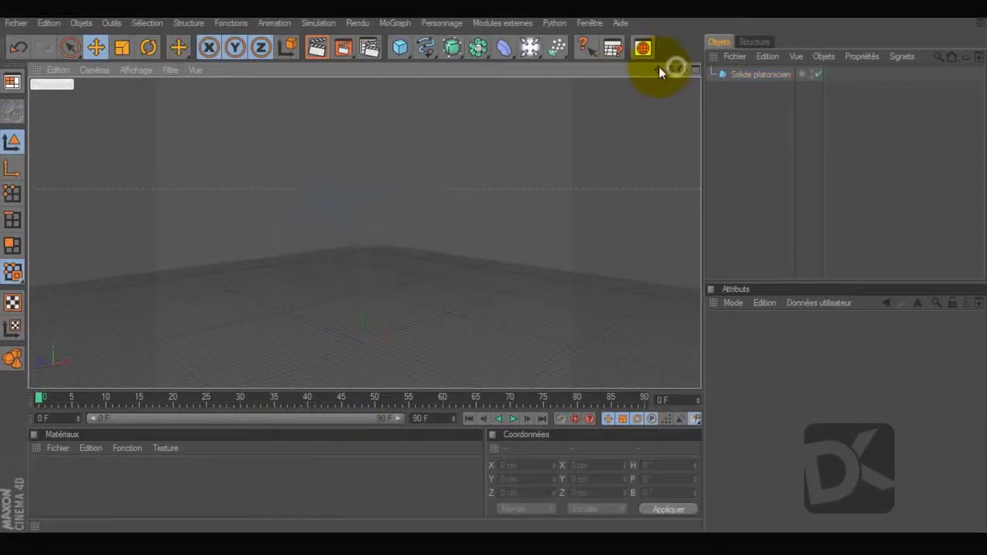
{"action": "left_click_drag", "start_coordinate": [664, 72], "coordinate": [568, 18]}
{"action": "left_click_drag", "start_coordinate": [678, 66], "coordinate": [788, 48]}
{"action": "left_click_drag", "start_coordinate": [694, 67], "coordinate": [544, 192]}
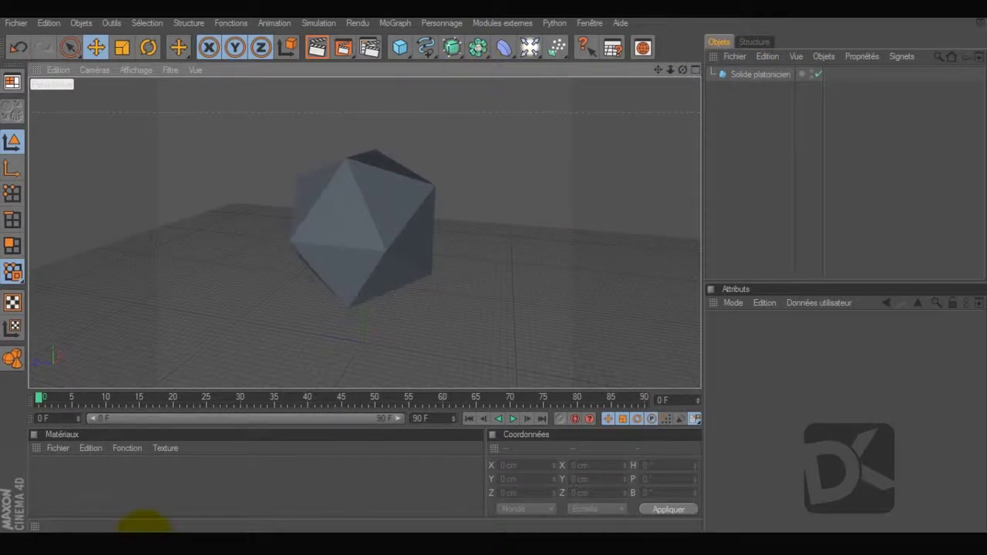
{"action": "left_click", "coordinate": [156, 539]}
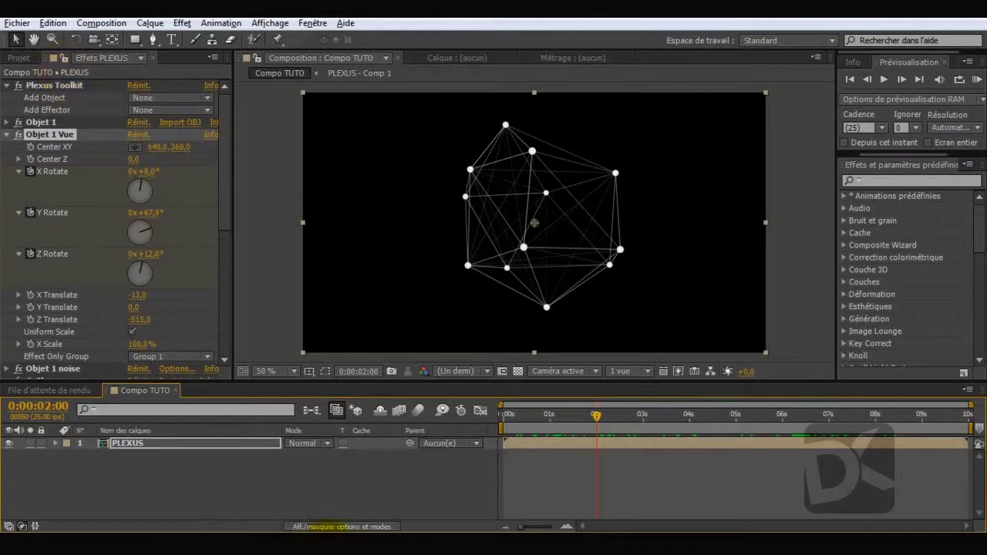
{"action": "left_click", "coordinate": [326, 531]}
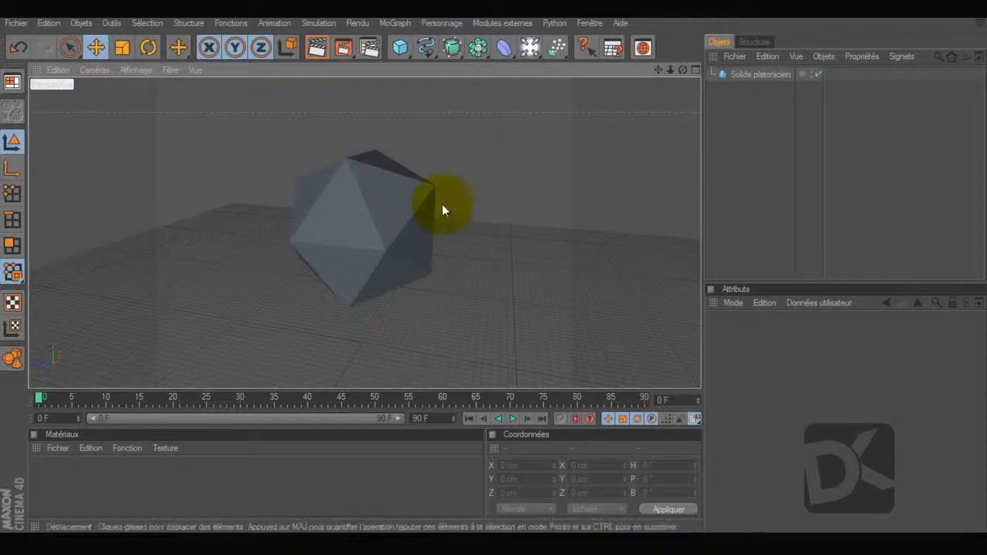
{"action": "left_click", "coordinate": [634, 188]}
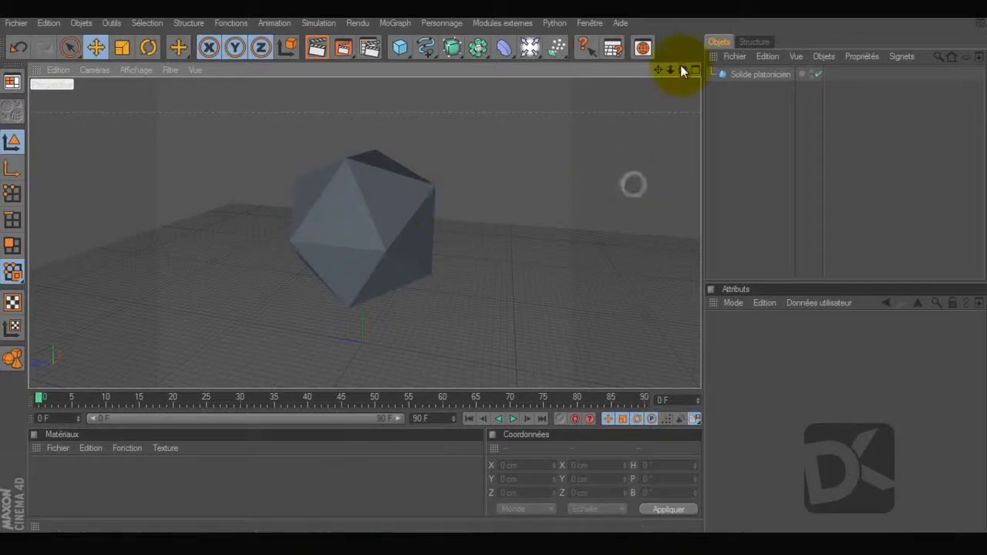
Step: Create a new Cinema 4D document and add a platonic solid to the scene
{"action": "left_click", "coordinate": [27, 23]}
{"action": "left_click", "coordinate": [26, 42]}
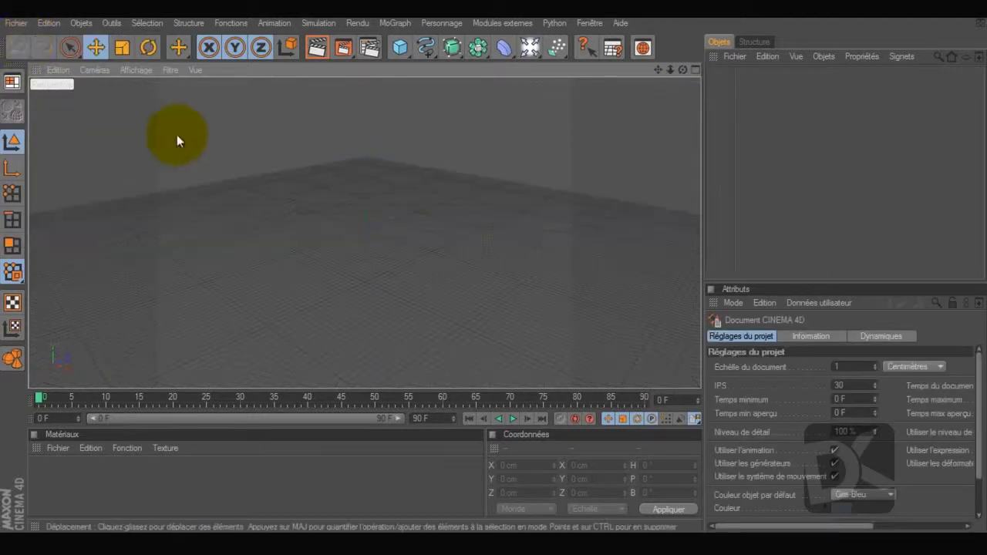
{"action": "left_click", "coordinate": [508, 49]}
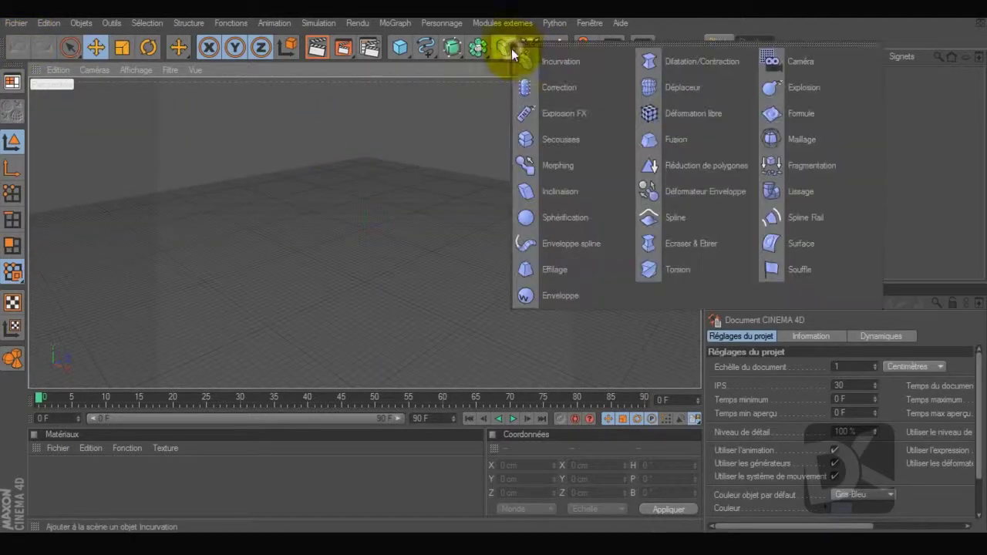
{"action": "left_click", "coordinate": [398, 47]}
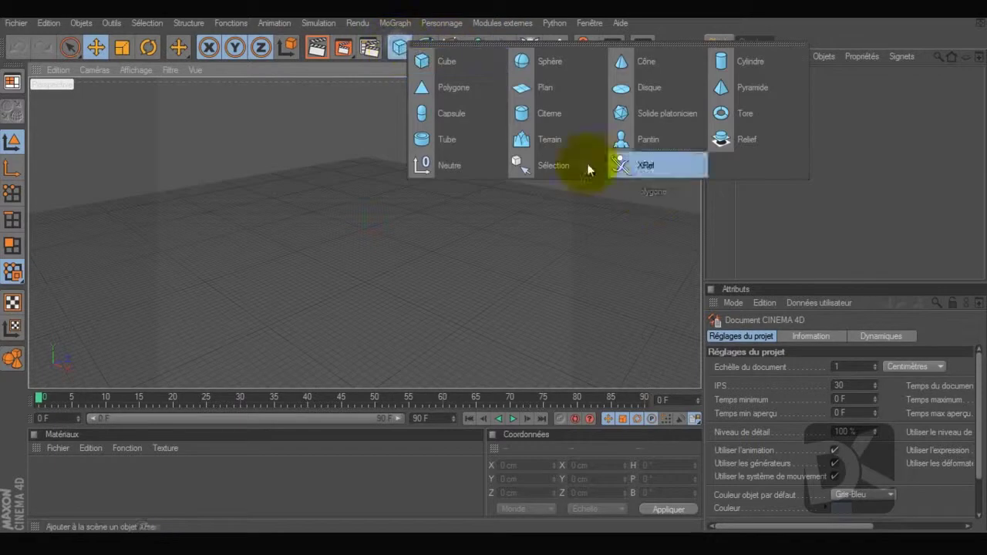
{"action": "left_click", "coordinate": [649, 122]}
{"action": "left_click", "coordinate": [398, 46]}
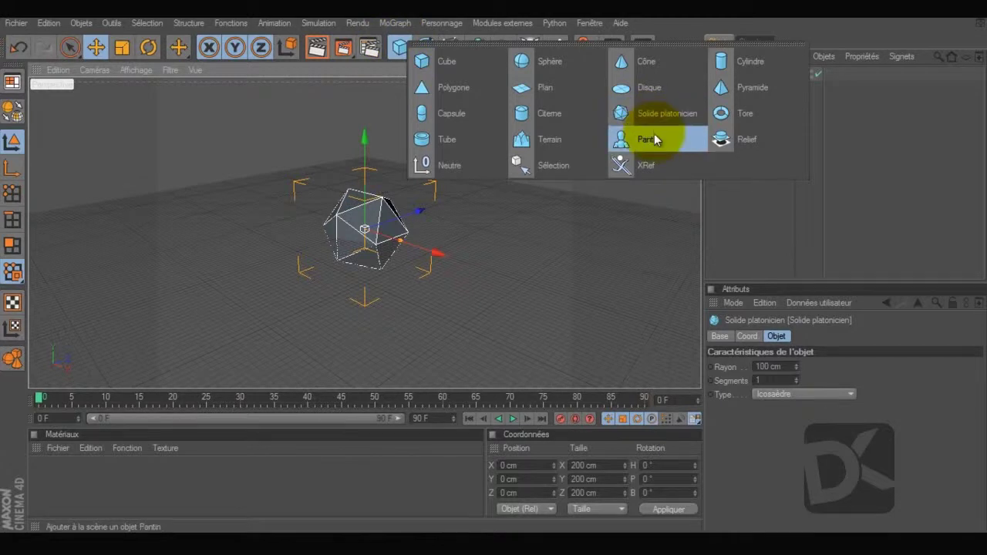
{"action": "left_click", "coordinate": [811, 183]}
Step: Set the platonic solid's radius to 160 cm and its segments to 4, checking against the Plexus shape in After Effects
{"action": "left_click", "coordinate": [749, 75]}
{"action": "mouse_move", "coordinate": [796, 366]}
{"action": "left_mouse_down"}
{"action": "mouse_move", "coordinate": [797, 321]}
{"action": "mouse_move", "coordinate": [793, 376]}
{"action": "left_mouse_up"}
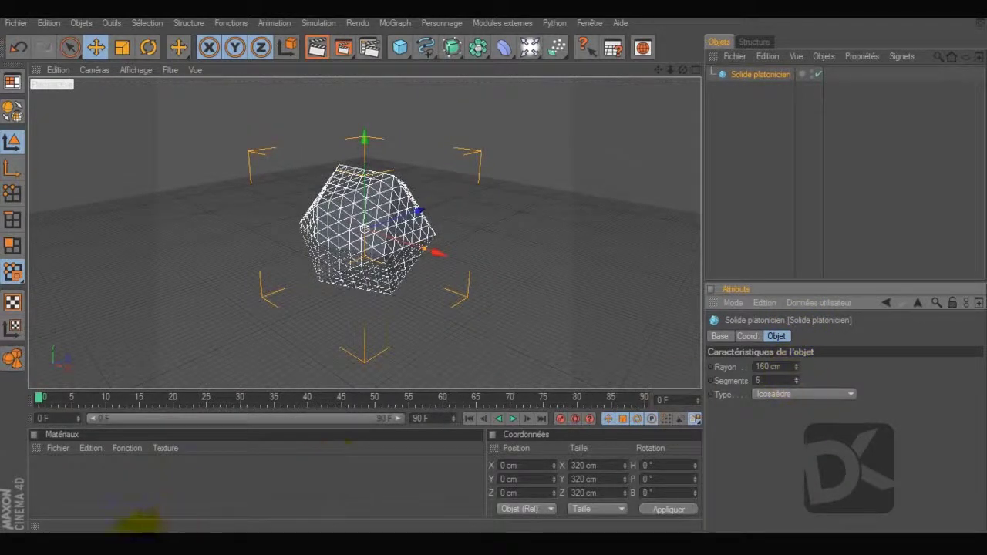
{"action": "key", "text": "alt+Tab"}
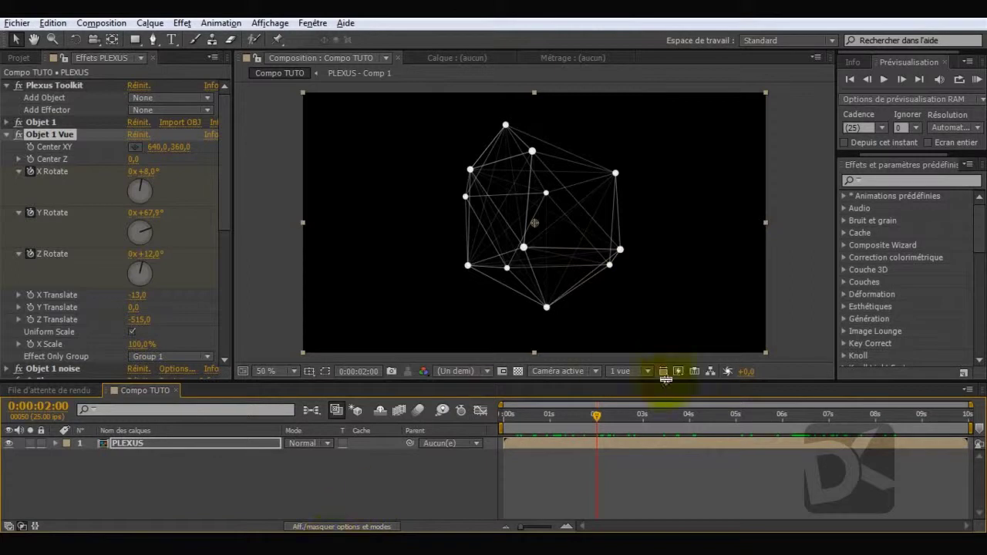
{"action": "left_click_drag", "start_coordinate": [692, 414], "coordinate": [733, 413]}
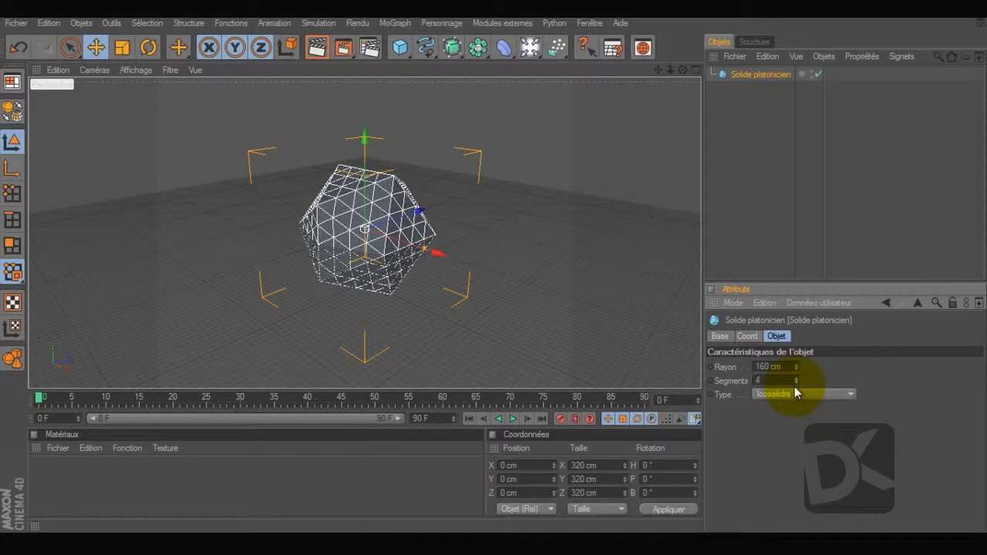
Step: Convert the platonic solid into an editable polygon object
{"action": "left_click", "coordinate": [780, 208]}
{"action": "left_click", "coordinate": [748, 75]}
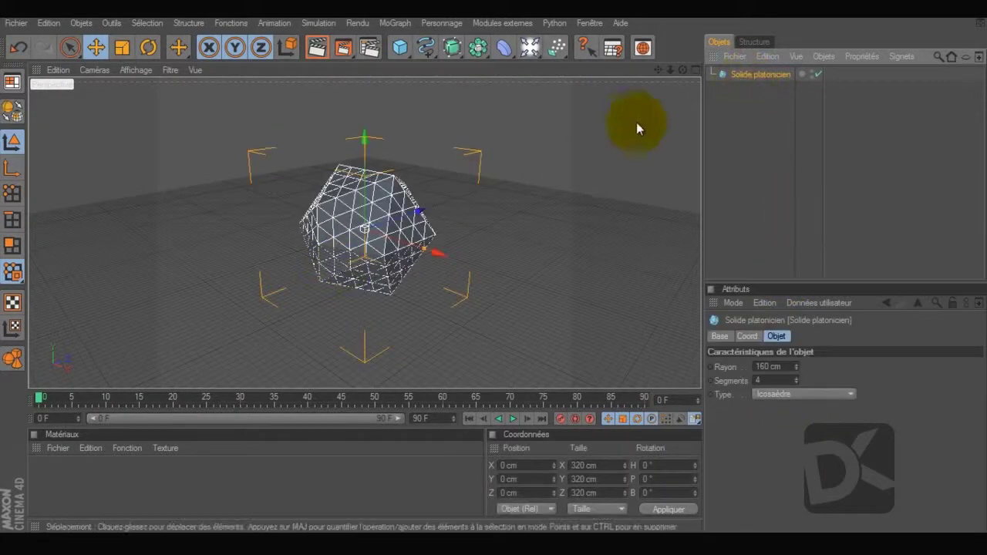
{"action": "left_click_drag", "start_coordinate": [683, 71], "coordinate": [750, 59]}
{"action": "left_click_drag", "start_coordinate": [680, 67], "coordinate": [709, 92]}
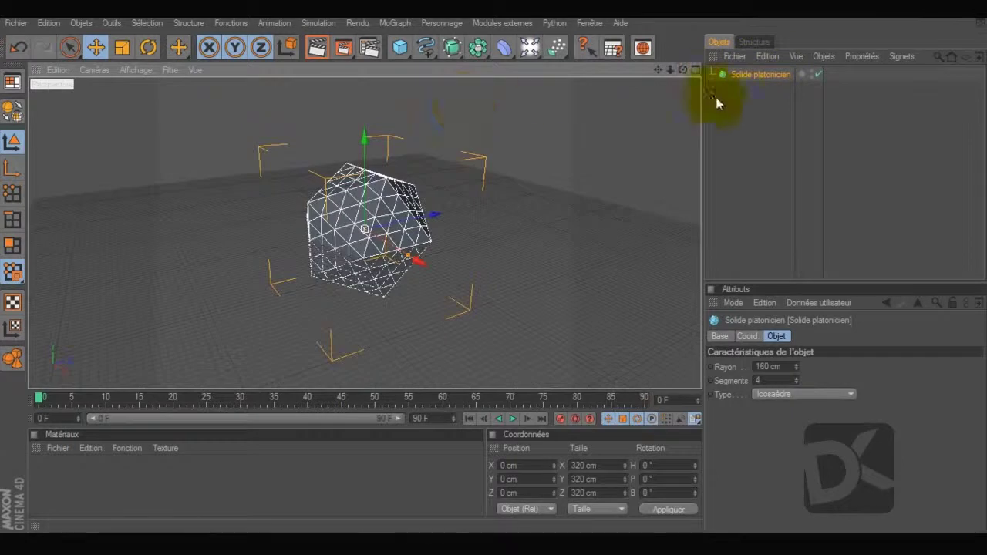
{"action": "left_click", "coordinate": [12, 112]}
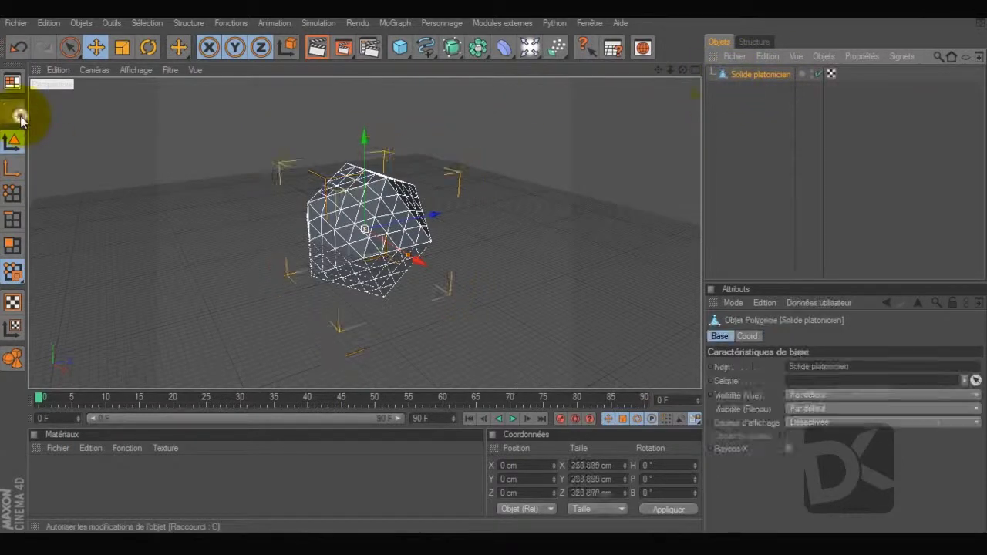
{"action": "left_click", "coordinate": [826, 139]}
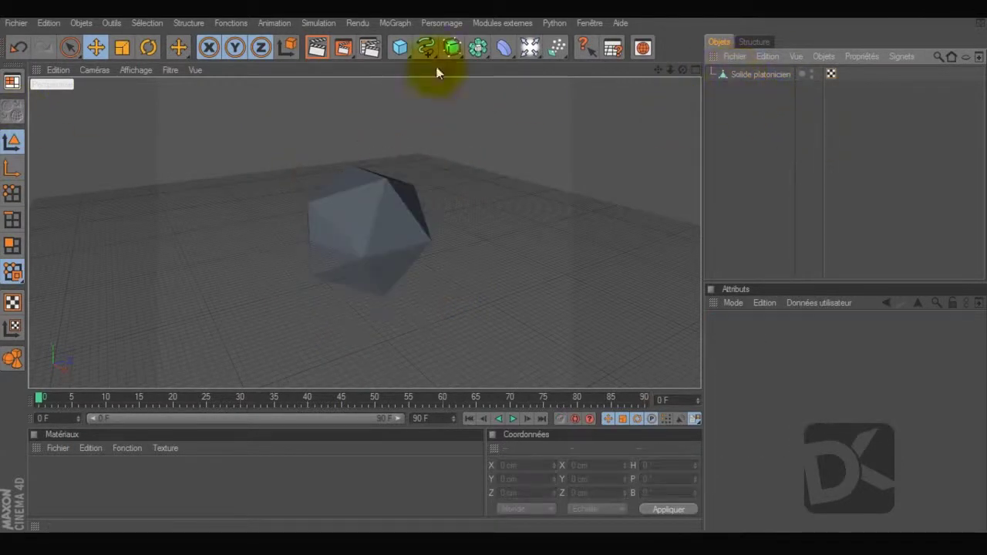
Step: Export the scene to the desktop as a Wavefront OBJ file named objet, keeping the scale factor of 1 centimetre
{"action": "left_click", "coordinate": [17, 24]}
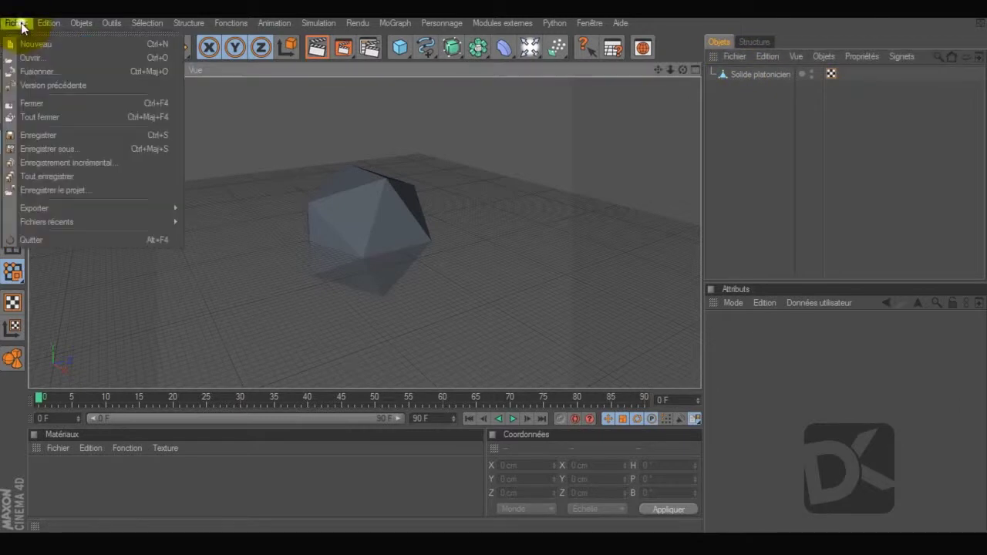
{"action": "mouse_move", "coordinate": [86, 209]}
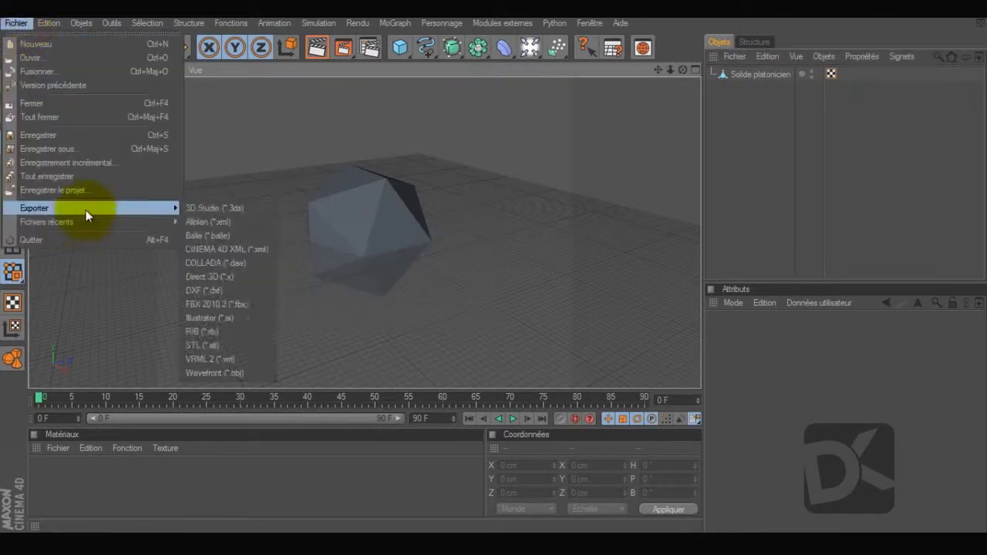
{"action": "left_click", "coordinate": [227, 373]}
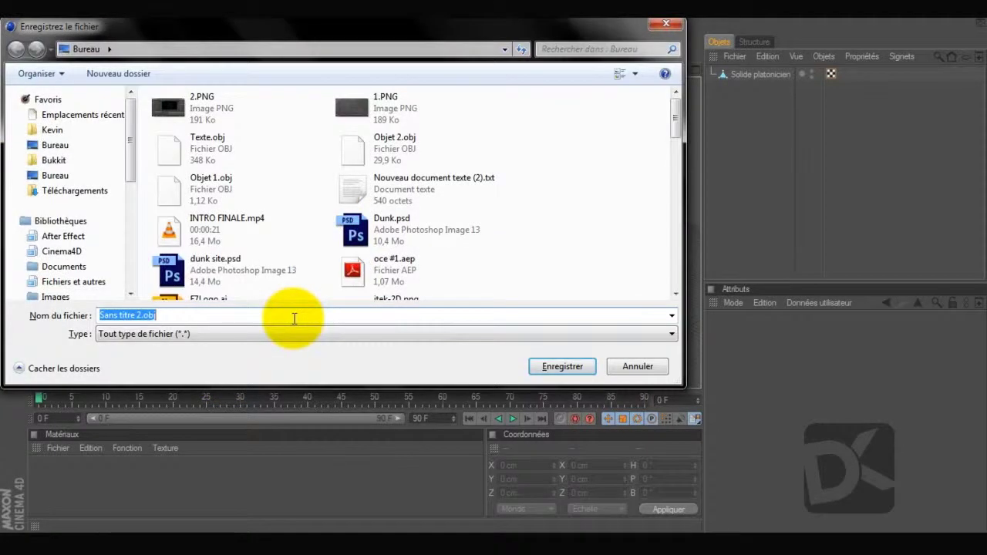
{"action": "type", "text": "boje"}
{"action": "key", "text": "BackSpace"}
{"action": "key", "text": "BackSpace"}
{"action": "key", "text": "BackSpace"}
{"action": "key", "text": "BackSpace"}
{"action": "type", "text": "objet"}
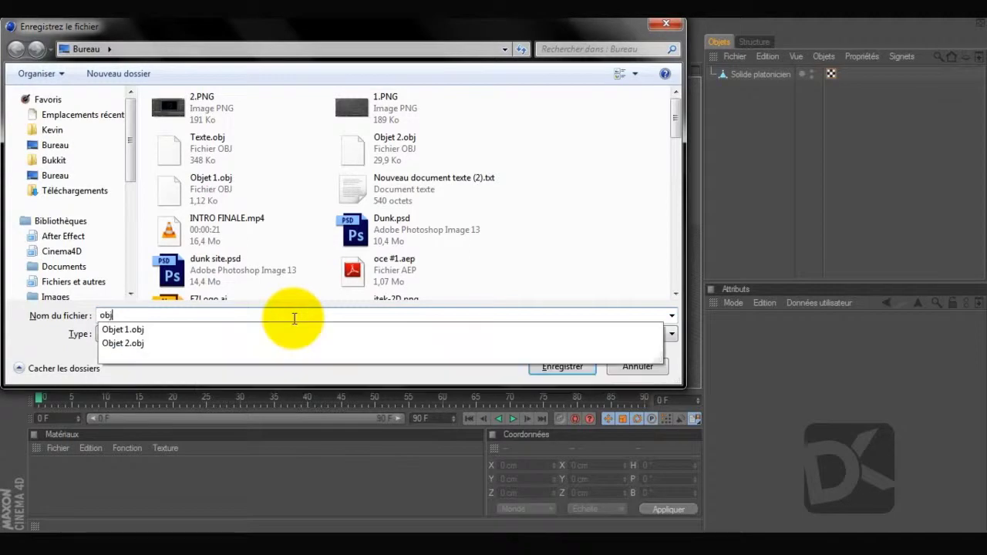
{"action": "key", "text": "Return"}
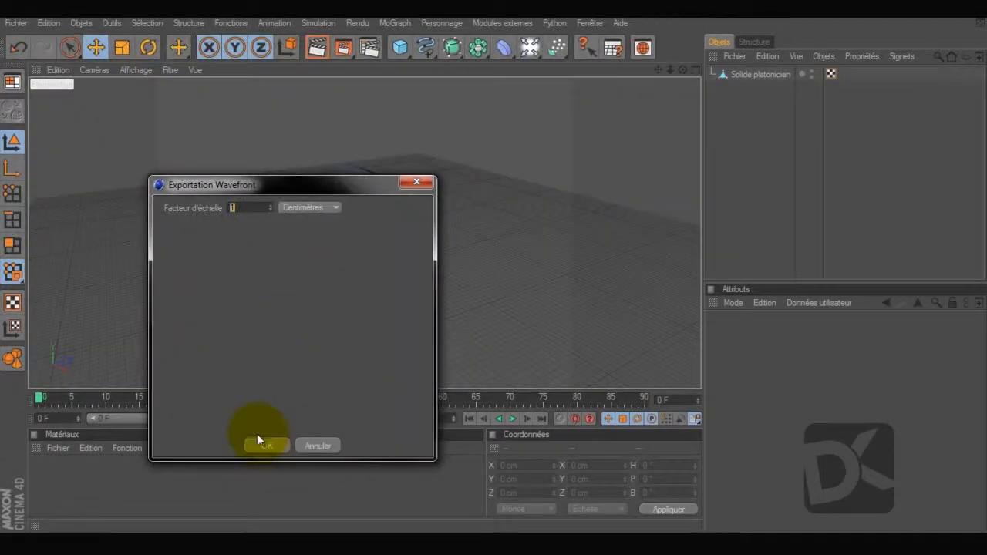
{"action": "left_click", "coordinate": [256, 435]}
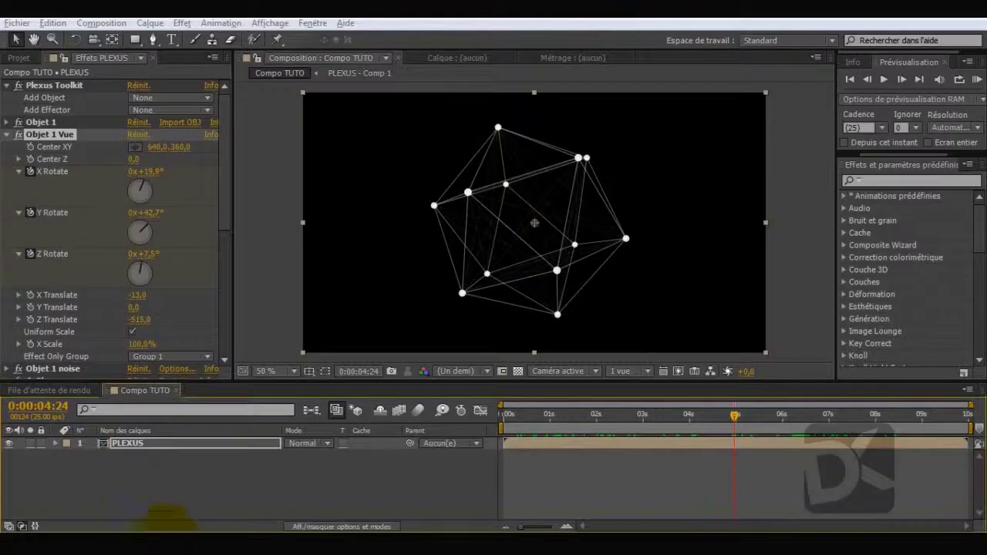
Step: Switch to After Effects and hide the PLEXUS layer in Compo TUTO
{"action": "left_click", "coordinate": [284, 316]}
{"action": "left_click", "coordinate": [96, 478]}
{"action": "left_click", "coordinate": [10, 443]}
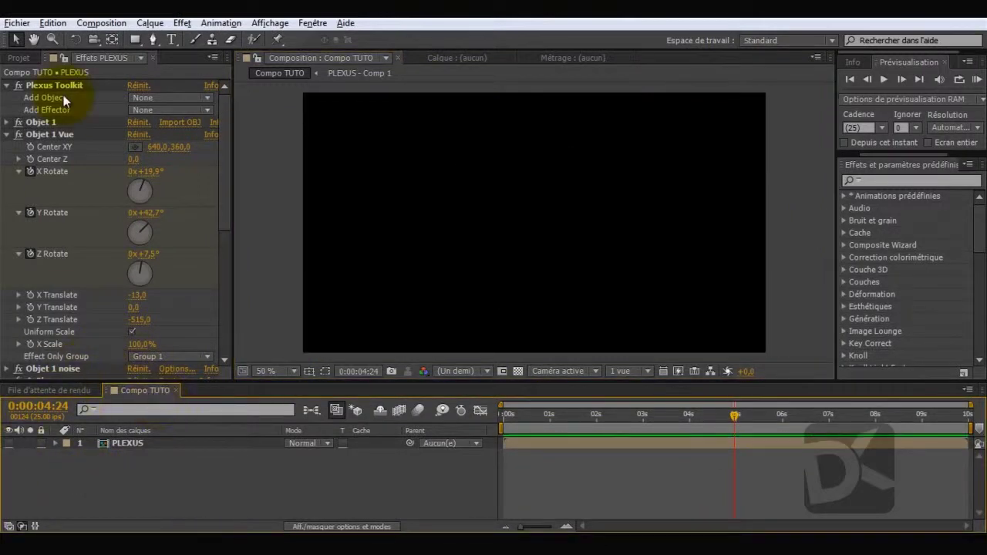
Step: Create a composition named Tuto with the HDV/HDTV 720 25 preset and a duration of 0:00:10:00
{"action": "left_click", "coordinate": [102, 24]}
{"action": "left_click", "coordinate": [102, 37]}
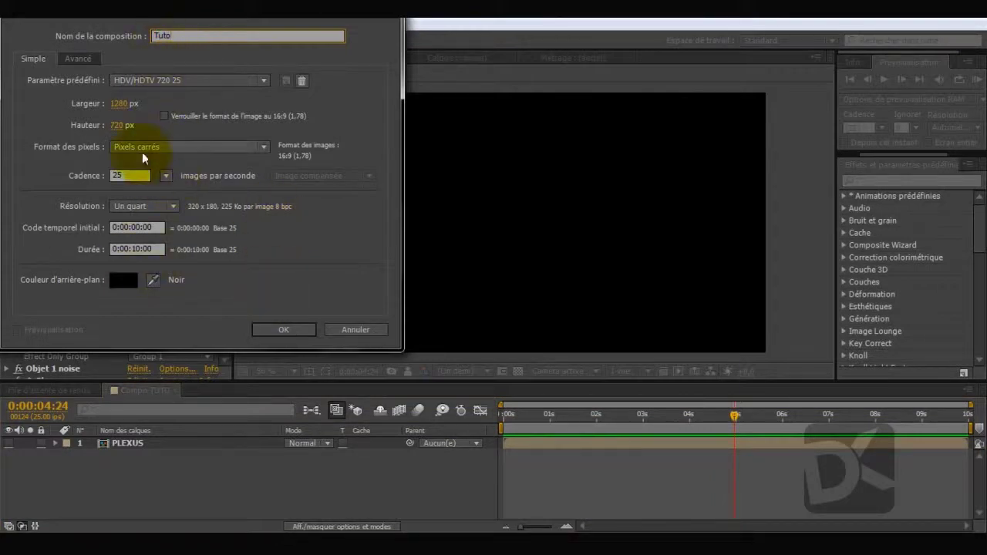
{"action": "left_click", "coordinate": [283, 329]}
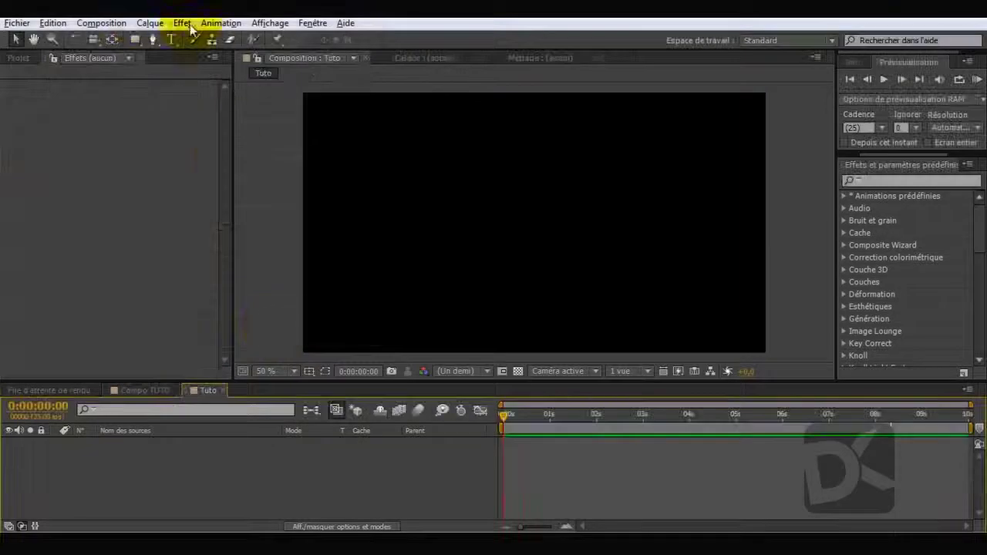
Step: Add an adjustment layer (Calque d'effets) to the Tuto composition
{"action": "left_click", "coordinate": [148, 24]}
{"action": "mouse_move", "coordinate": [180, 32]}
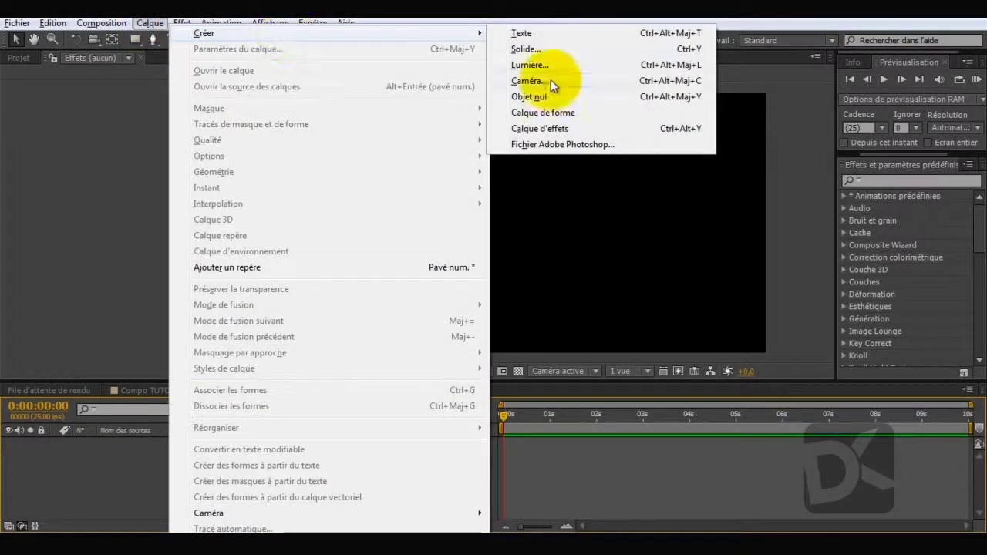
{"action": "left_click", "coordinate": [570, 127]}
Step: Apply the Rowbyte Plexus effect to the adjustment layer and add an OBJ object to the effect
{"action": "left_click", "coordinate": [179, 24]}
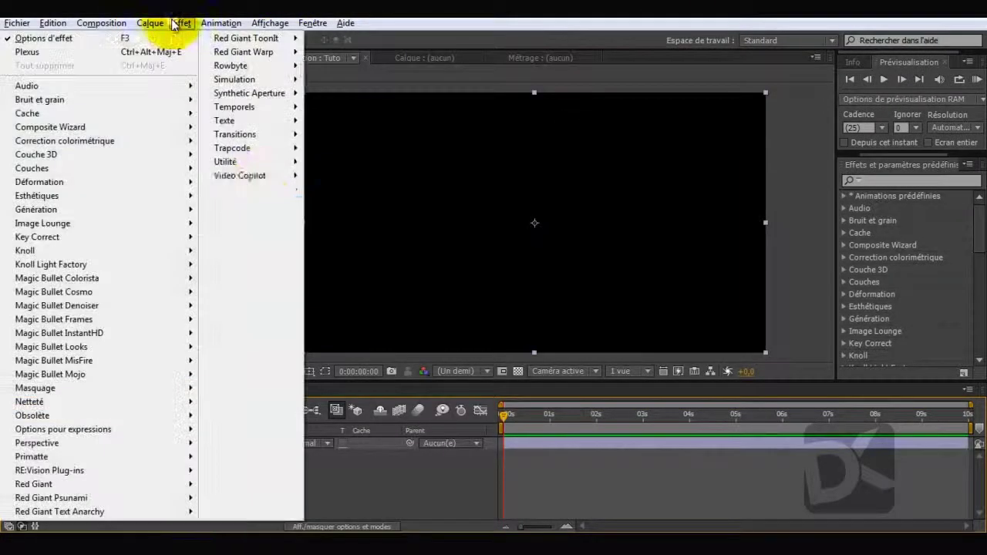
{"action": "mouse_move", "coordinate": [280, 68]}
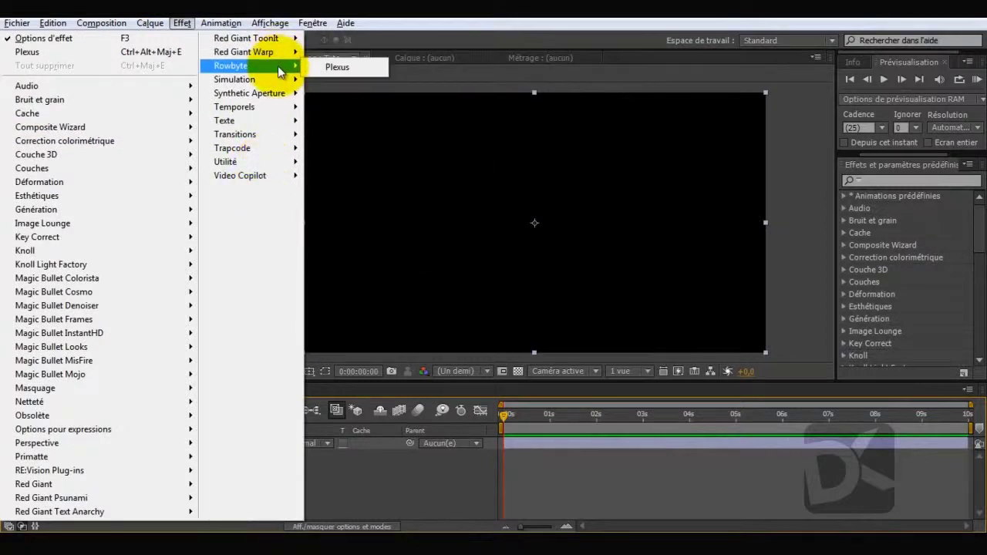
{"action": "left_click", "coordinate": [335, 67]}
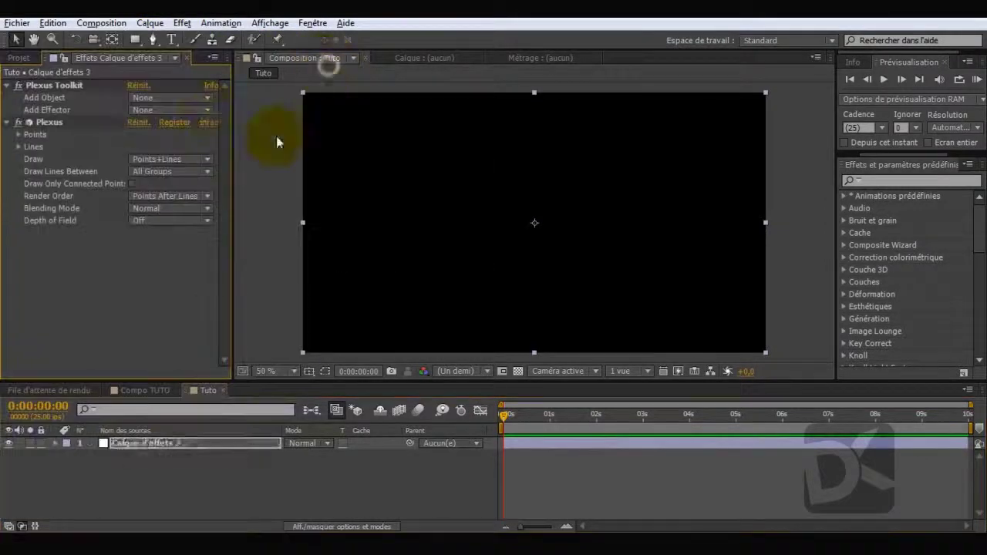
{"action": "left_click", "coordinate": [172, 98]}
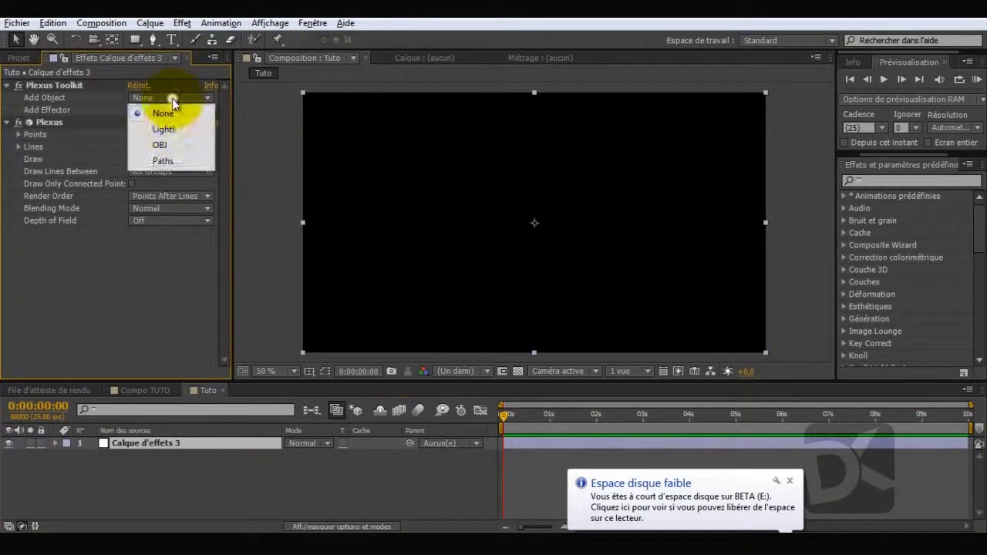
{"action": "left_click", "coordinate": [171, 148]}
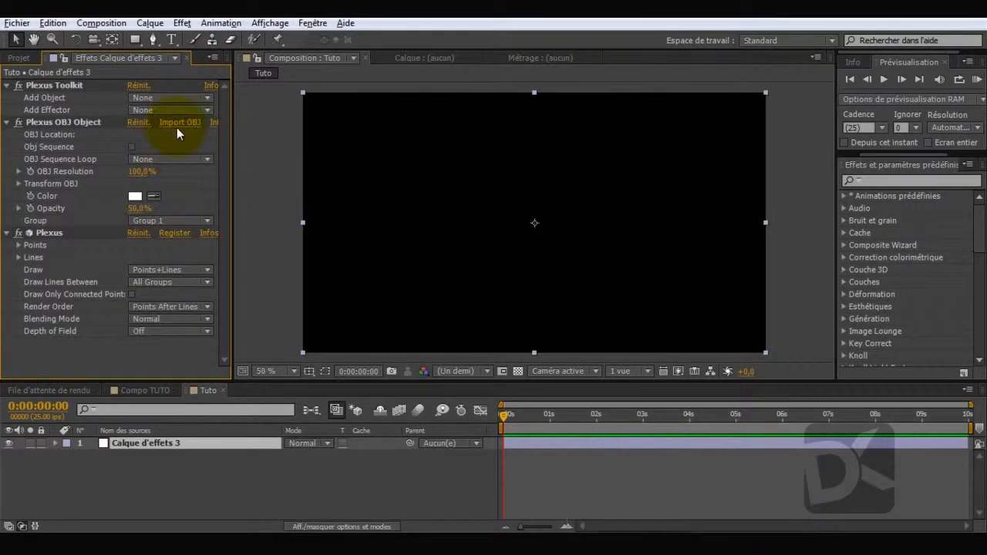
Step: Import objet.obj into the Plexus OBJ object and glance at the original solid in Cinema 4D
{"action": "left_click", "coordinate": [175, 124]}
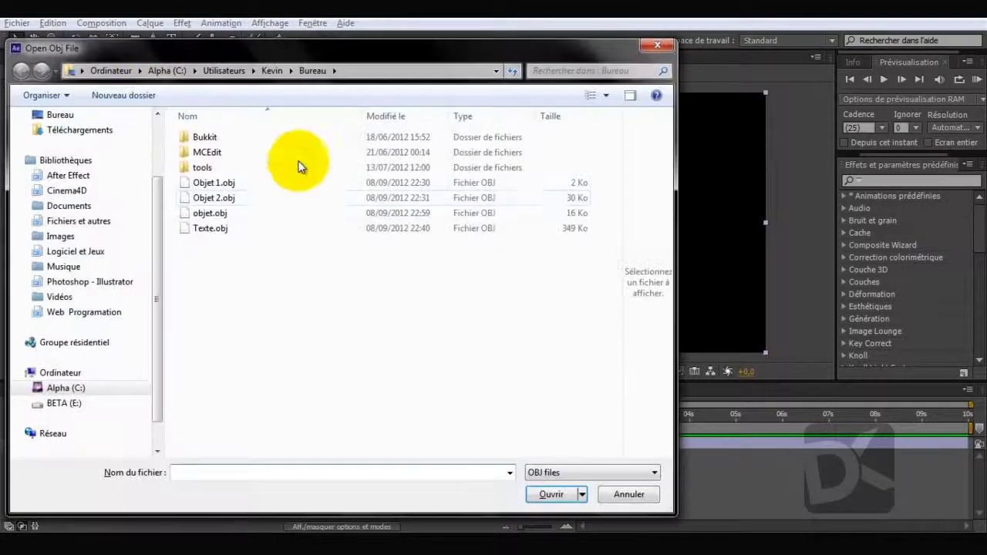
{"action": "double_click", "coordinate": [259, 213]}
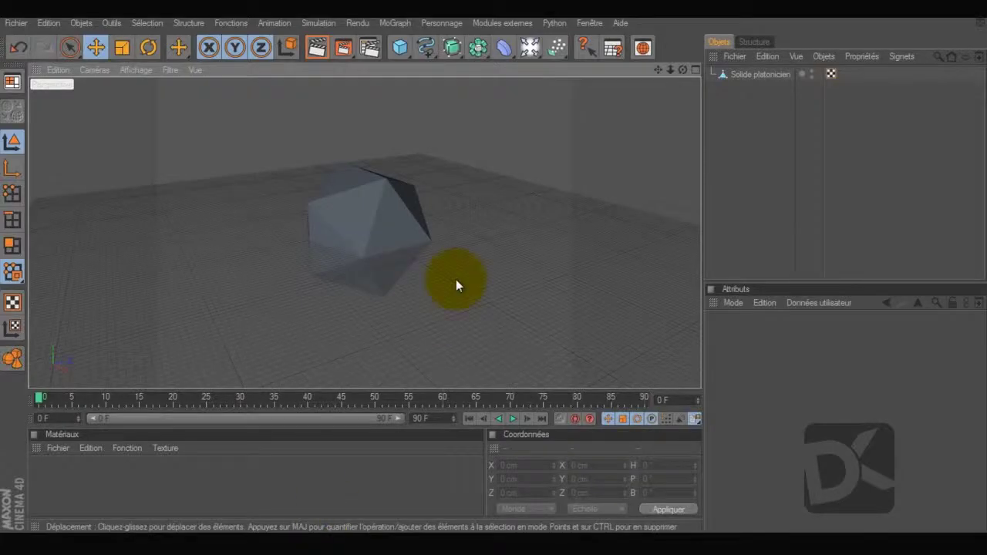
{"action": "left_click", "coordinate": [400, 222]}
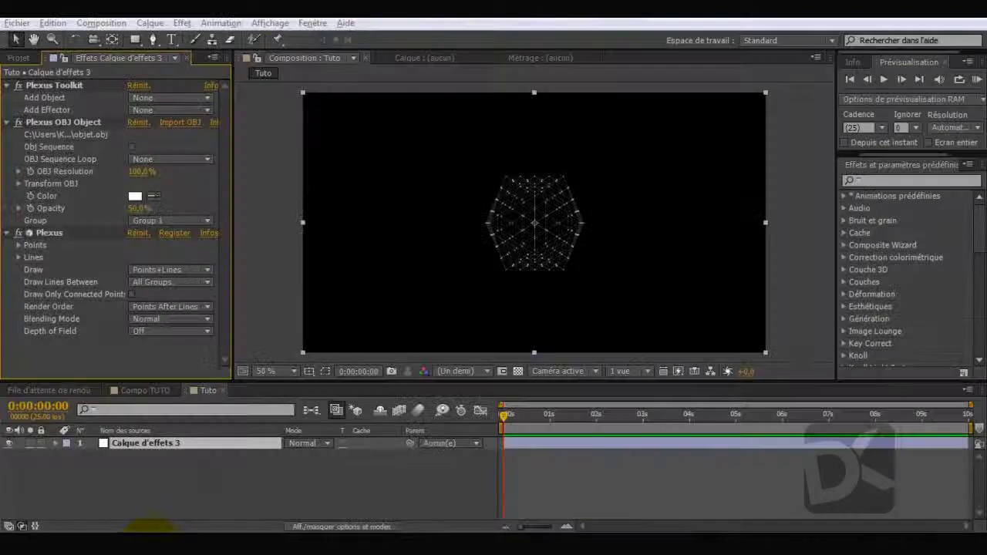
Step: Expand the Plexus point and line settings and set Points Size to 9.7
{"action": "left_click", "coordinate": [17, 245]}
{"action": "left_click", "coordinate": [18, 319]}
{"action": "scroll", "coordinate": [119, 299], "scroll_direction": "down", "scroll_amount": 2}
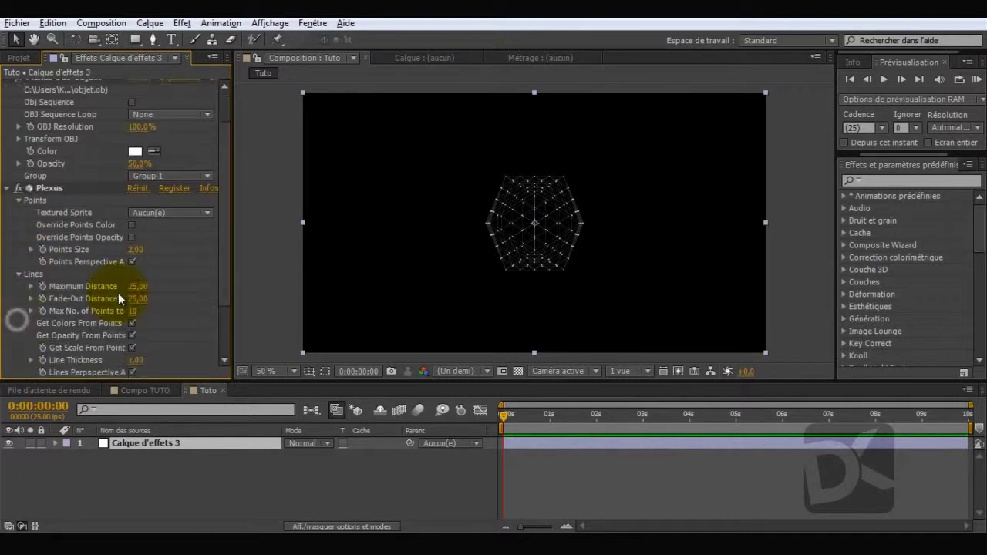
{"action": "left_click_drag", "start_coordinate": [135, 249], "coordinate": [196, 261]}
Step: Show the PLEXUS layer in Compo TUTO at 0:00:05:03 for reference and return to the Tuto composition
{"action": "left_click", "coordinate": [160, 391]}
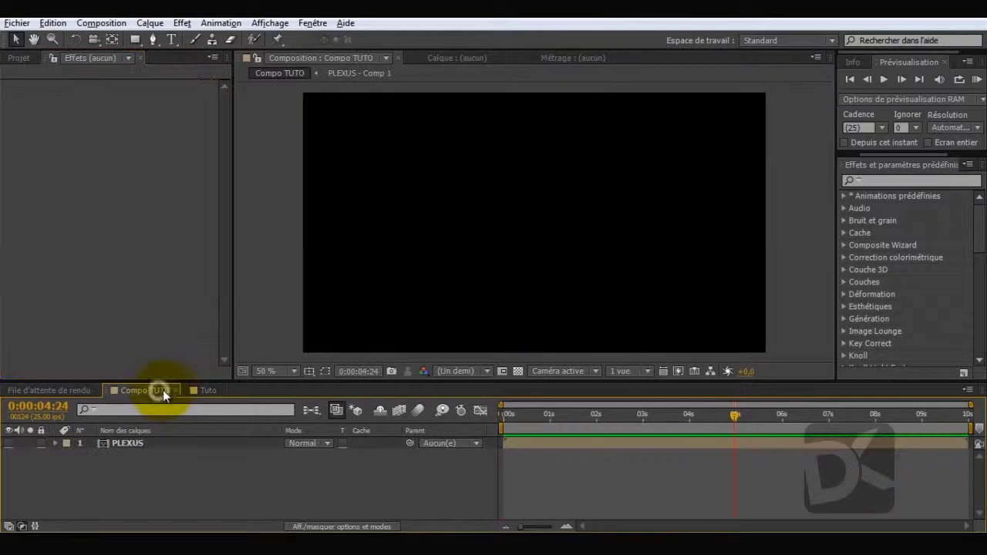
{"action": "left_click", "coordinate": [647, 414]}
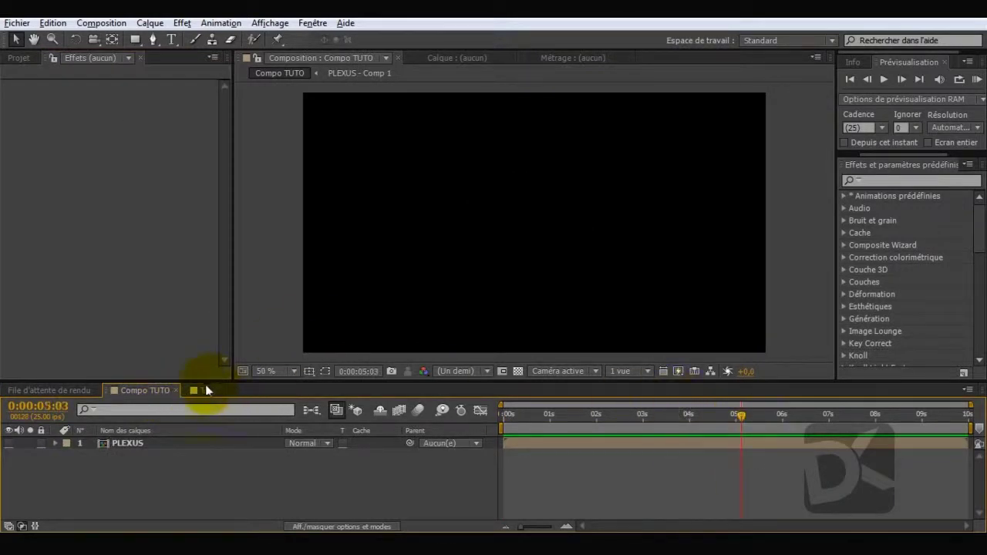
{"action": "left_click", "coordinate": [9, 444]}
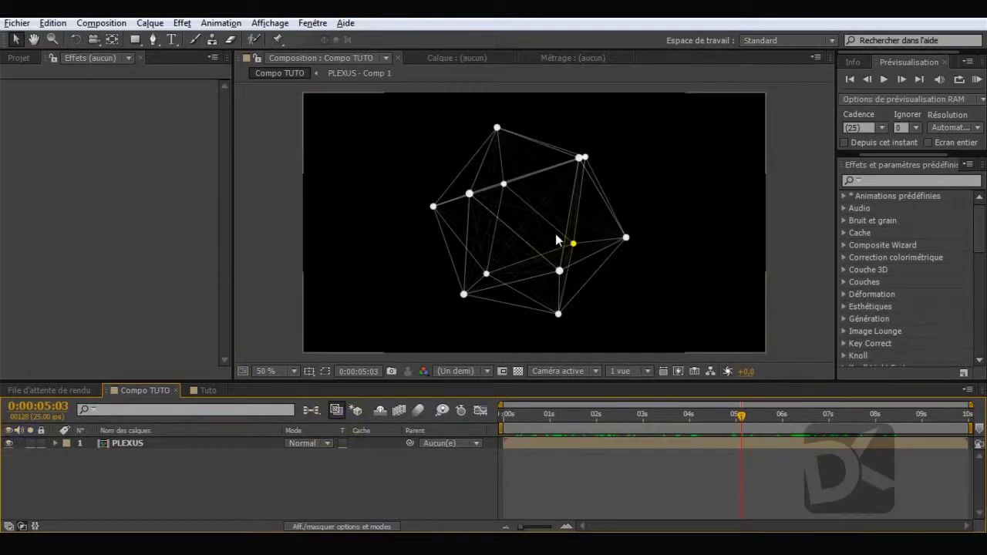
{"action": "left_click", "coordinate": [206, 390]}
Step: Set the Plexus OBJ object's opacity to 90% and rename the effect Objet
{"action": "left_click", "coordinate": [138, 208]}
{"action": "left_click", "coordinate": [78, 125]}
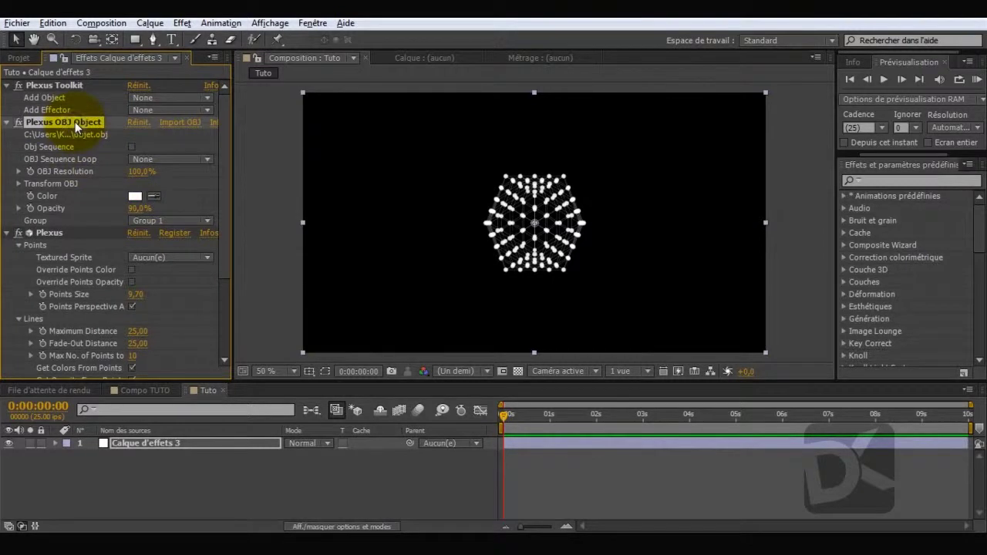
{"action": "key", "text": "Return"}
{"action": "type", "text": "Obj"}
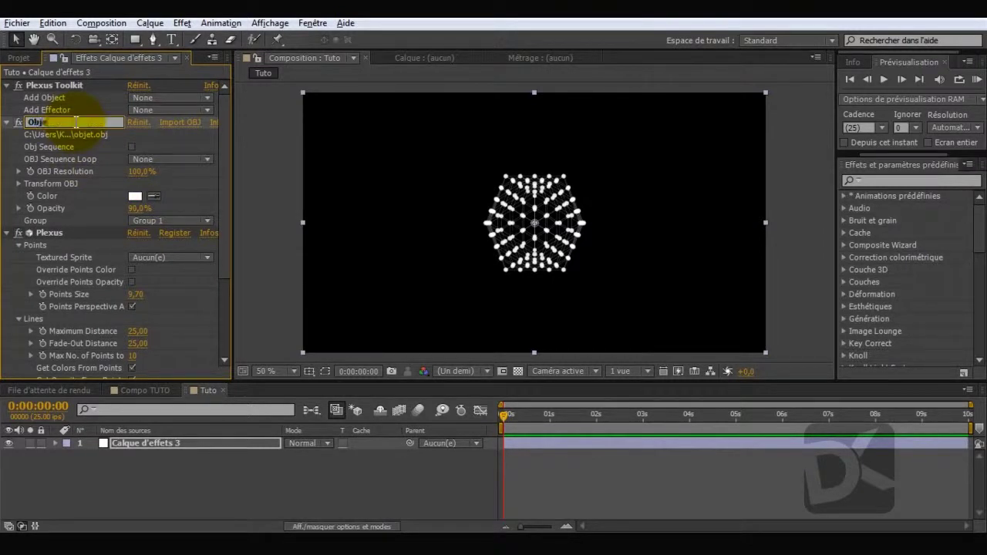
{"action": "type", "text": "et"}
{"action": "key", "text": "Return"}
Step: Set the Plexus lines' Maximum Distance to 40 and Fade-Out Distance to 28
{"action": "left_click", "coordinate": [40, 239]}
{"action": "left_click", "coordinate": [59, 230]}
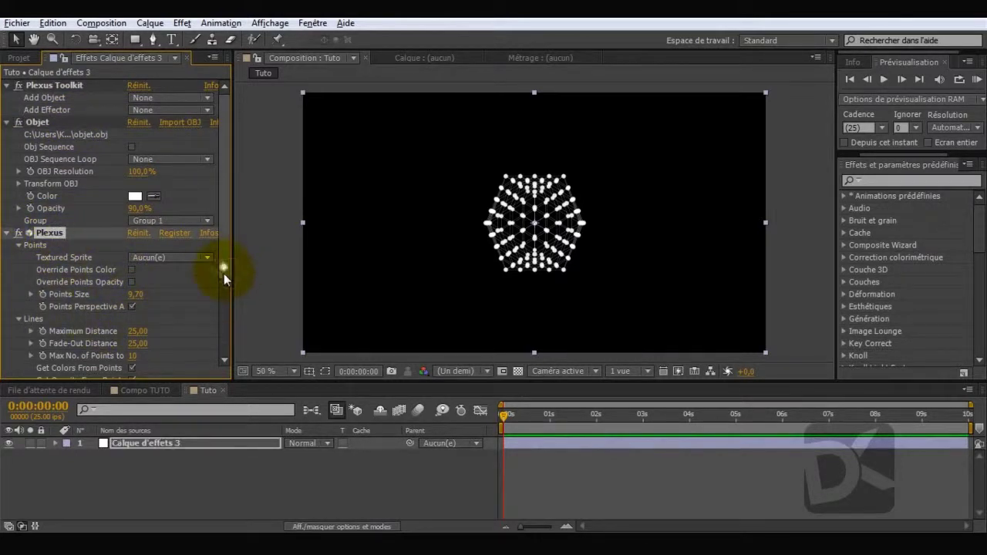
{"action": "left_click_drag", "start_coordinate": [224, 269], "coordinate": [219, 287]}
{"action": "left_click_drag", "start_coordinate": [156, 299], "coordinate": [163, 308]}
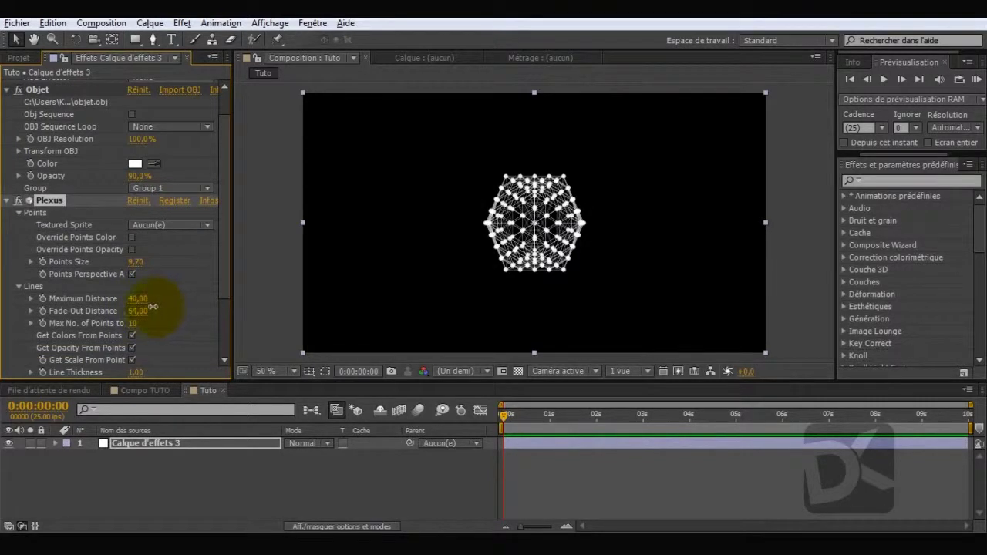
{"action": "left_click_drag", "start_coordinate": [145, 306], "coordinate": [140, 307]}
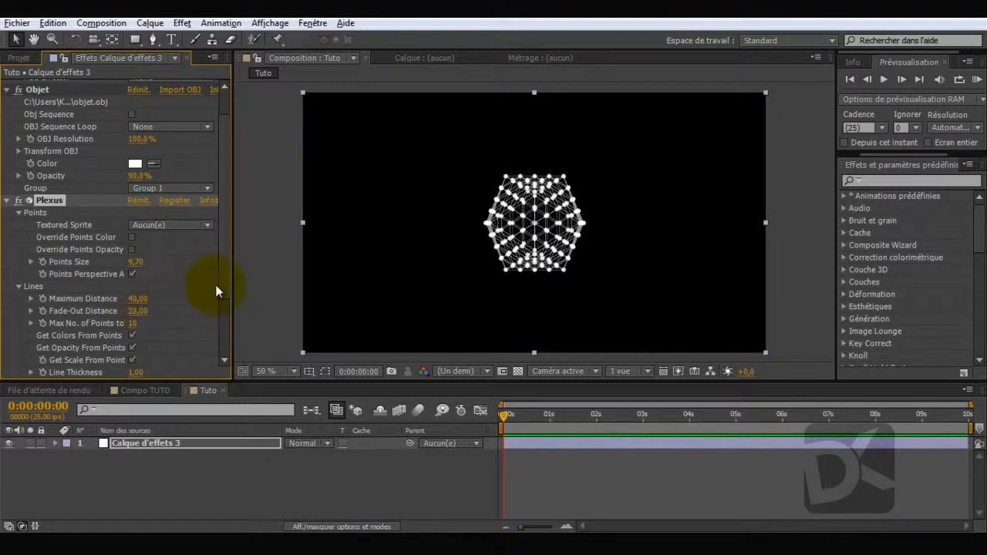
Step: Turn off Get Opacity From Points for the Plexus lines and set Lines Opacity to 40%
{"action": "scroll", "coordinate": [218, 321], "scroll_direction": "down", "scroll_amount": 3}
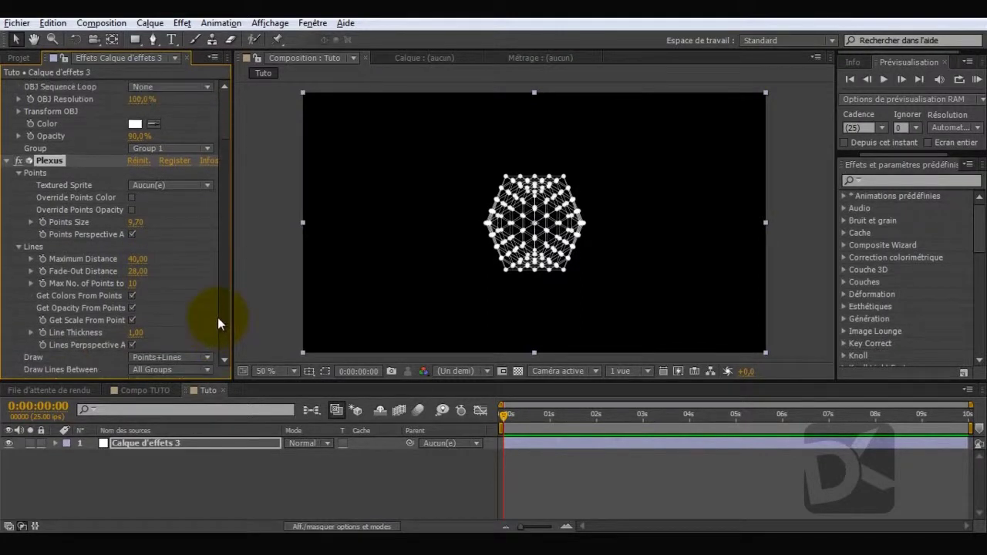
{"action": "scroll", "coordinate": [217, 316], "scroll_direction": "down", "scroll_amount": 1}
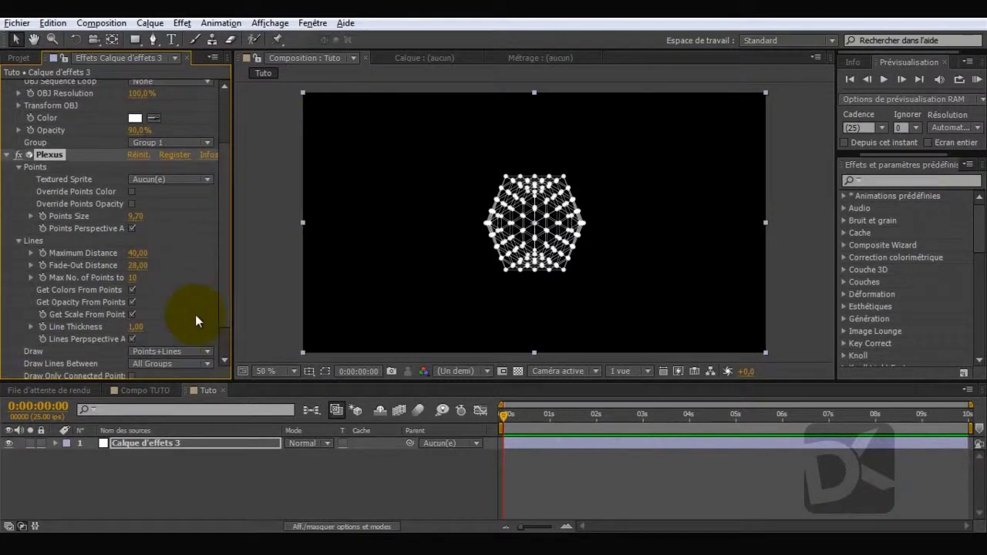
{"action": "left_click", "coordinate": [131, 302]}
{"action": "left_click", "coordinate": [136, 315]}
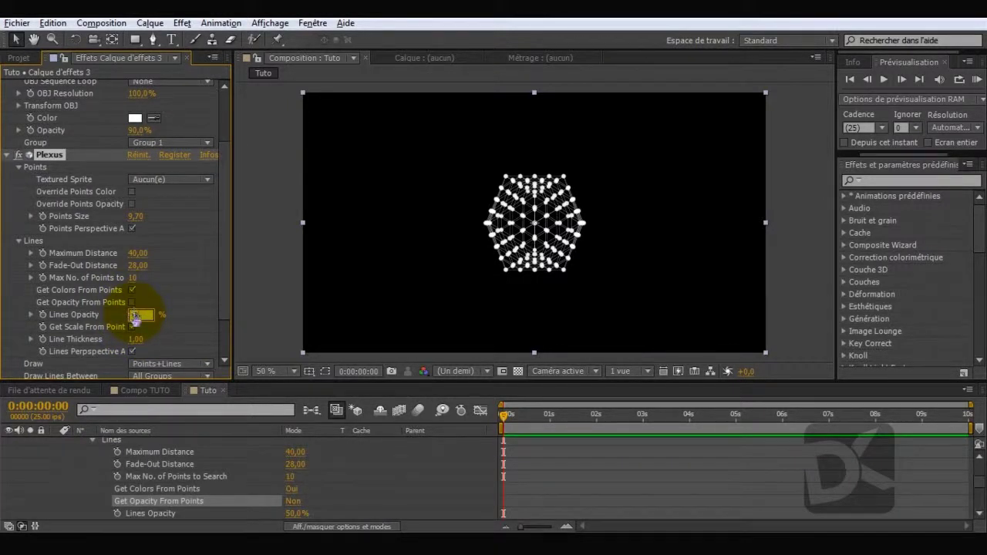
{"action": "type", "text": "40"}
{"action": "key", "text": "Return"}
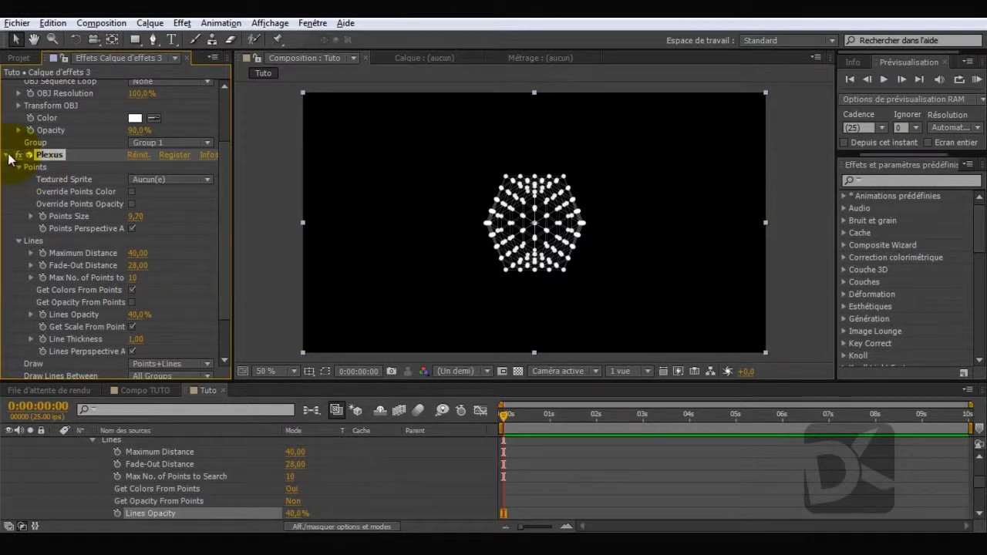
Step: Collapse the Plexus settings and add a Transform effector to the Plexus effect
{"action": "left_click", "coordinate": [9, 154]}
{"action": "left_click", "coordinate": [176, 101]}
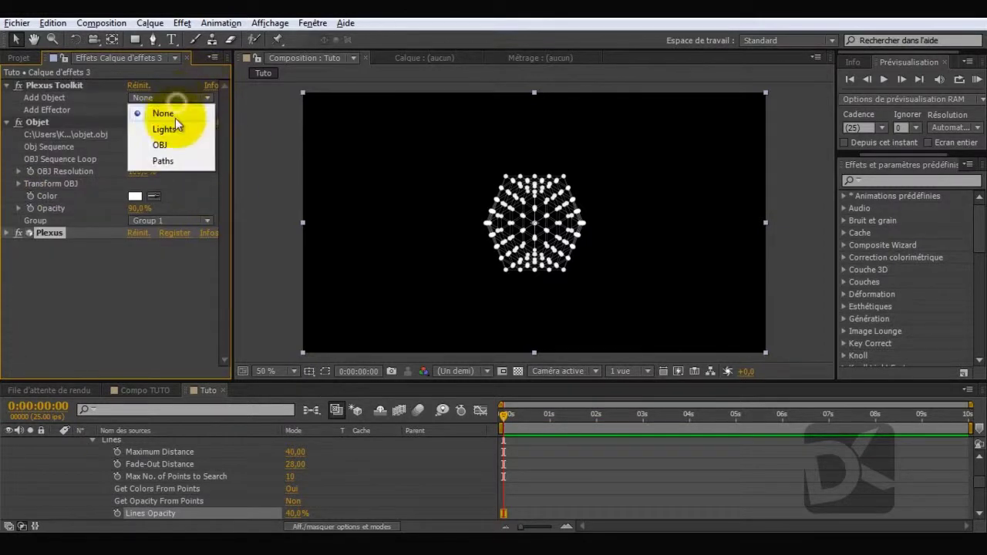
{"action": "left_click", "coordinate": [136, 112]}
{"action": "left_click", "coordinate": [153, 109]}
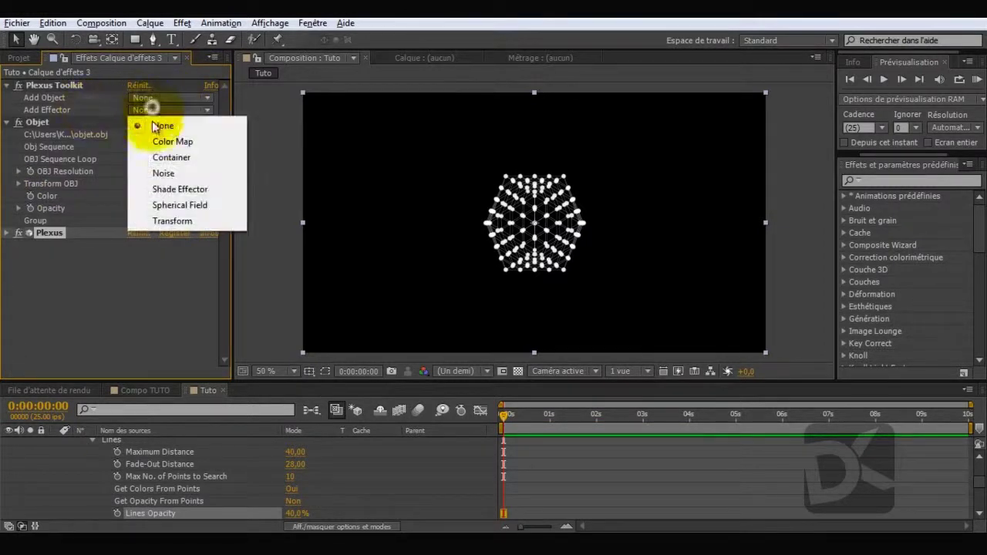
{"action": "left_click", "coordinate": [164, 222]}
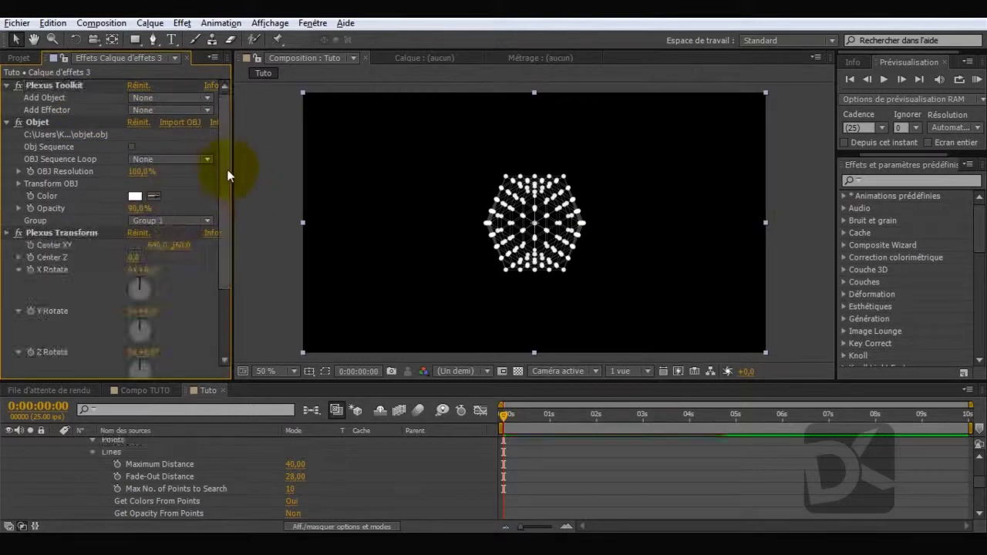
Step: Enable keyframing of X Rotate, Y Rotate and Z Rotate on Plexus Transform at the composition's first frame
{"action": "scroll", "coordinate": [227, 169], "scroll_direction": "down", "scroll_amount": 5}
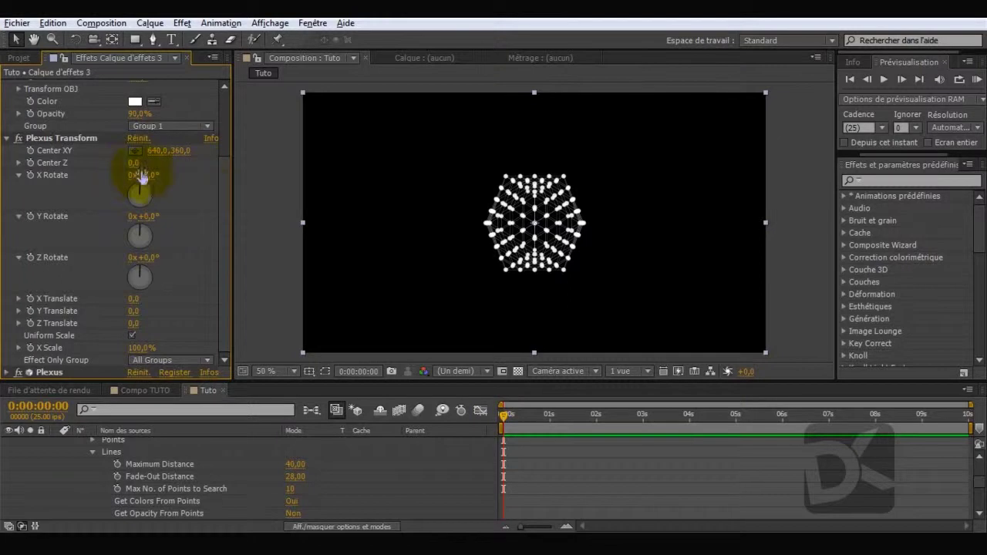
{"action": "left_click", "coordinate": [29, 175]}
{"action": "left_click", "coordinate": [29, 216]}
{"action": "left_click", "coordinate": [29, 258]}
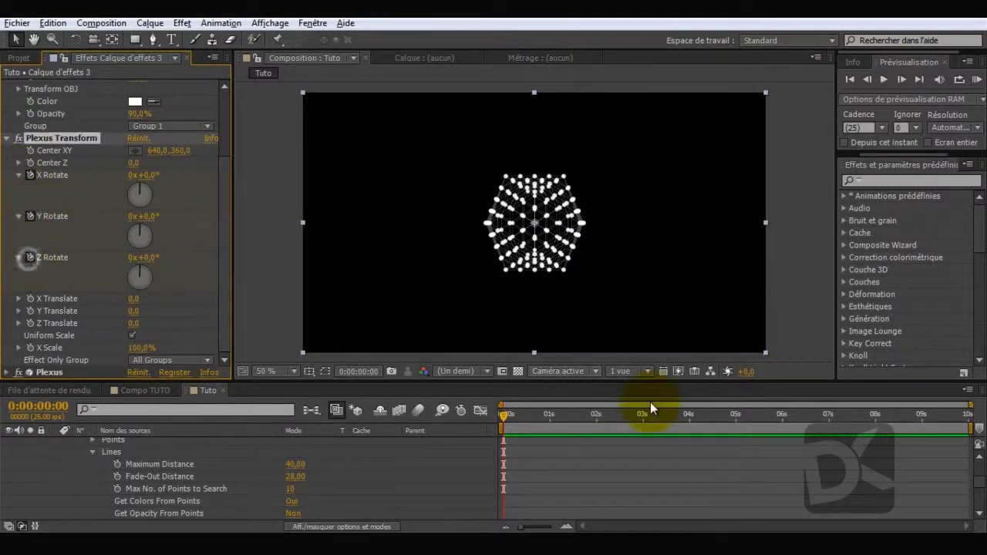
Step: Change the Plexus Transform X, Y and Z rotations at 0:00:09:24 to create the end keyframes
{"action": "left_click", "coordinate": [968, 416]}
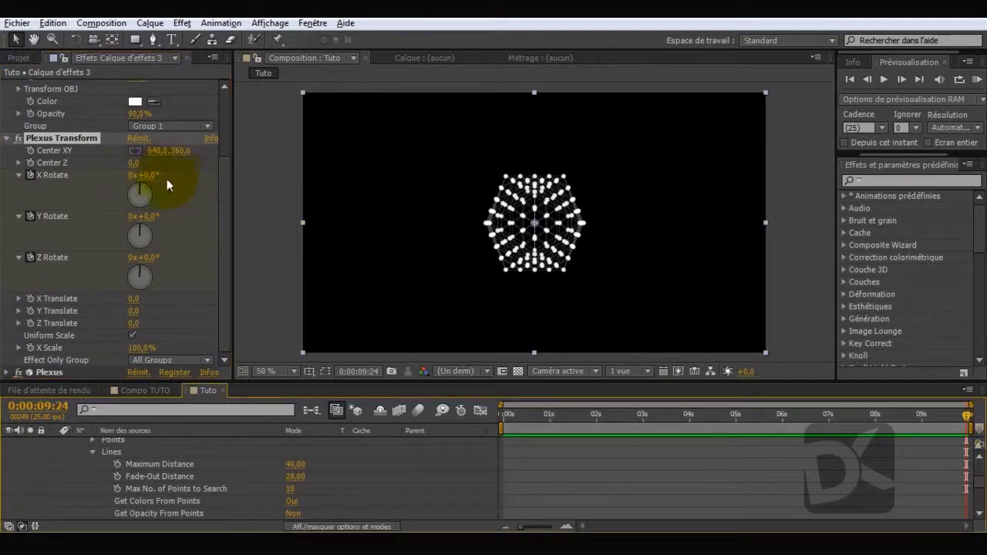
{"action": "left_click_drag", "start_coordinate": [154, 177], "coordinate": [185, 187]}
{"action": "left_click_drag", "start_coordinate": [159, 242], "coordinate": [150, 288]}
Step: Return to 0:00:00:00 and set Plexus Transform's X Translate to -579 and Y Translate to 9
{"action": "left_click_drag", "start_coordinate": [636, 414], "coordinate": [479, 410]}
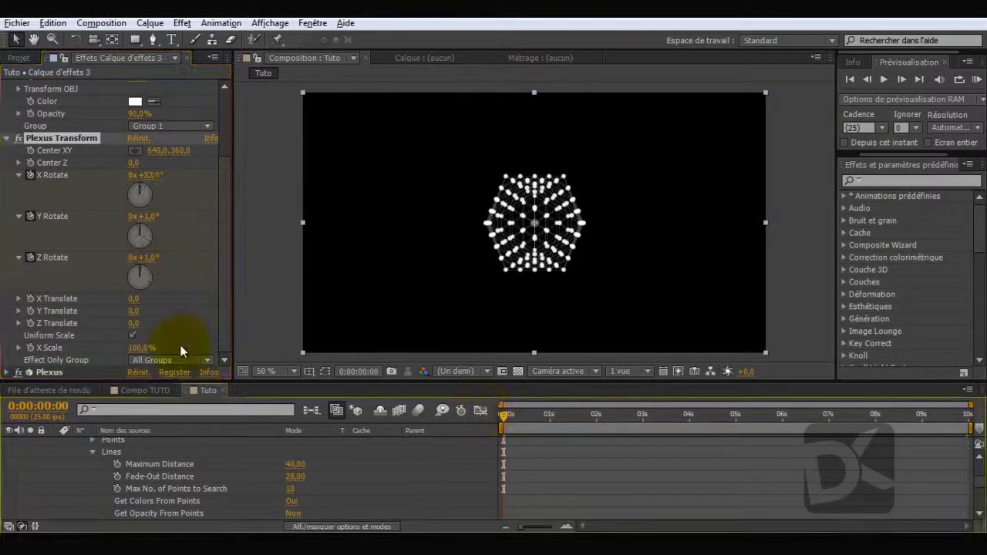
{"action": "left_click_drag", "start_coordinate": [133, 298], "coordinate": [4, 278]}
{"action": "left_click_drag", "start_coordinate": [139, 297], "coordinate": [161, 303]}
Step: Set Plexus Transform's Z Translate to -1000 and X Translate to -236
{"action": "left_click", "coordinate": [139, 323]}
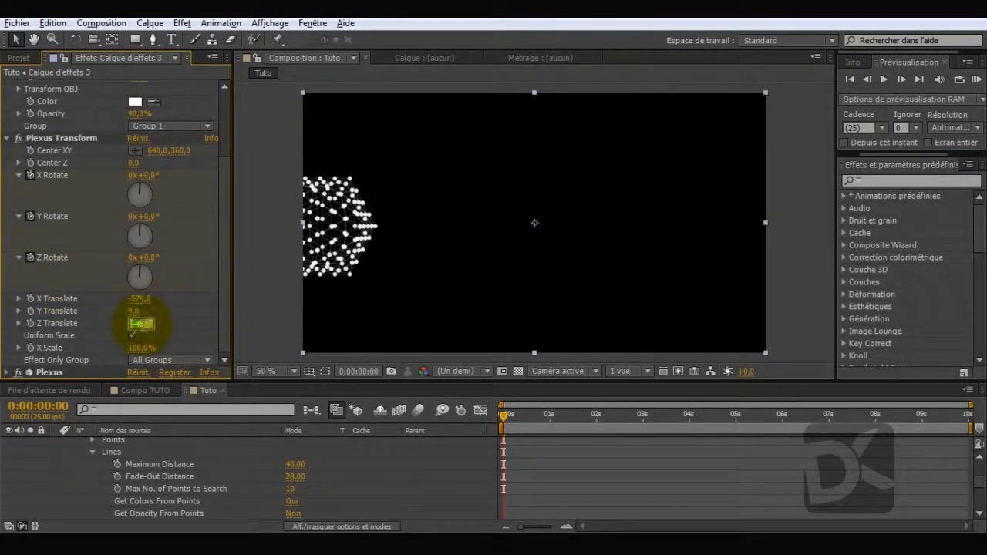
{"action": "type", "text": "-2000"}
{"action": "key", "text": "Return"}
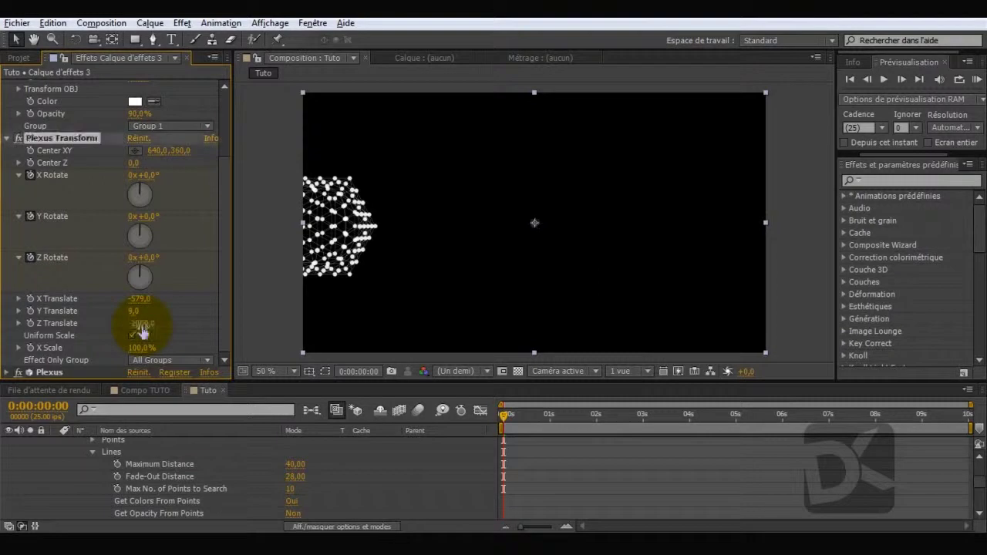
{"action": "key", "text": "Return"}
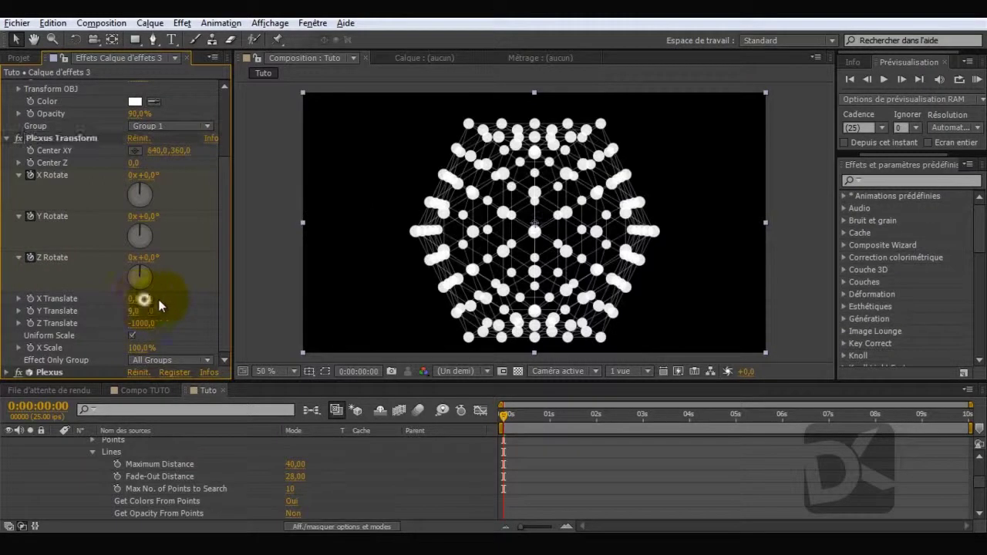
{"action": "left_click_drag", "start_coordinate": [142, 299], "coordinate": [2, 293]}
{"action": "left_click_drag", "start_coordinate": [135, 299], "coordinate": [132, 297]}
Step: Check the platonic solid in Cinema 4D and Compo TUTO in After Effects, and return to the Tuto composition
{"action": "left_click", "coordinate": [328, 532]}
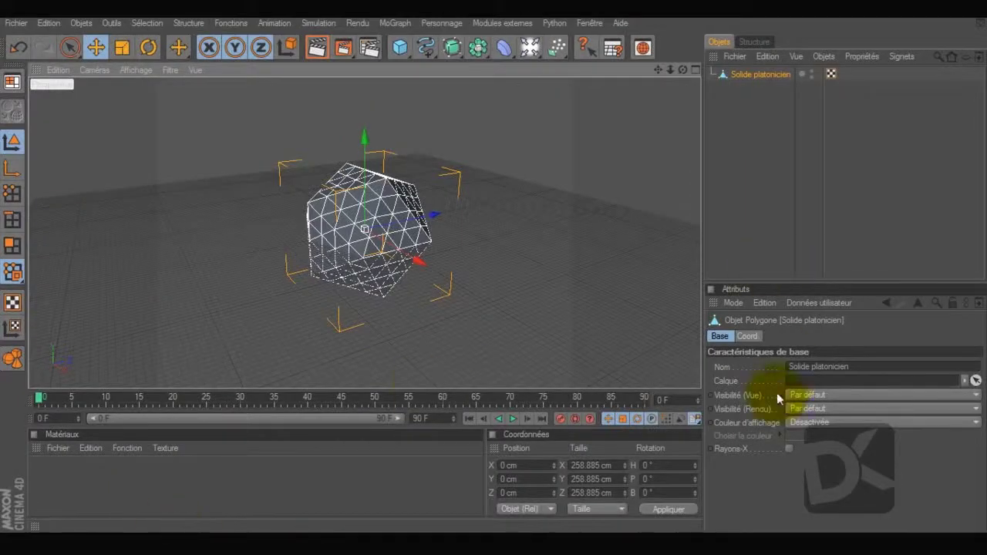
{"action": "left_click", "coordinate": [158, 532]}
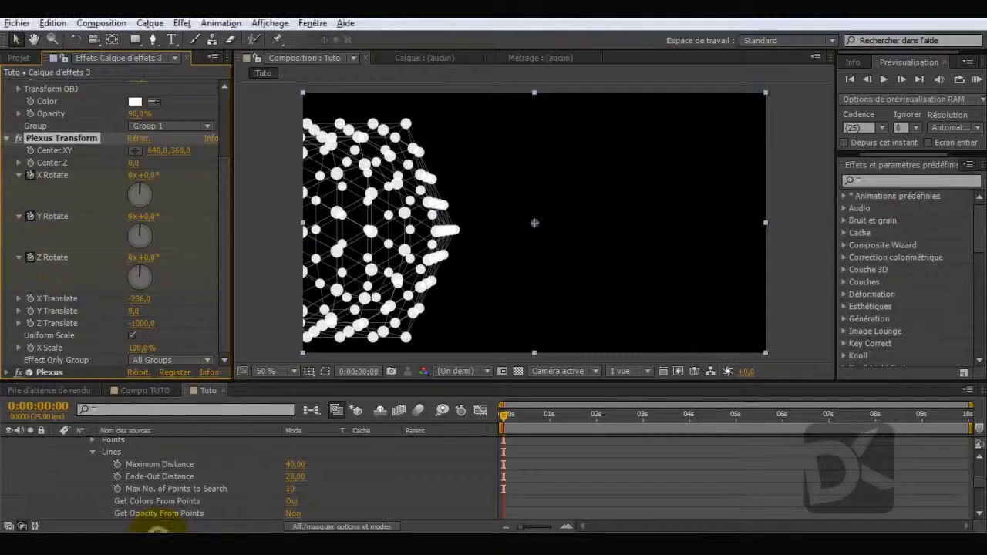
{"action": "left_click", "coordinate": [170, 390]}
{"action": "left_click", "coordinate": [199, 390]}
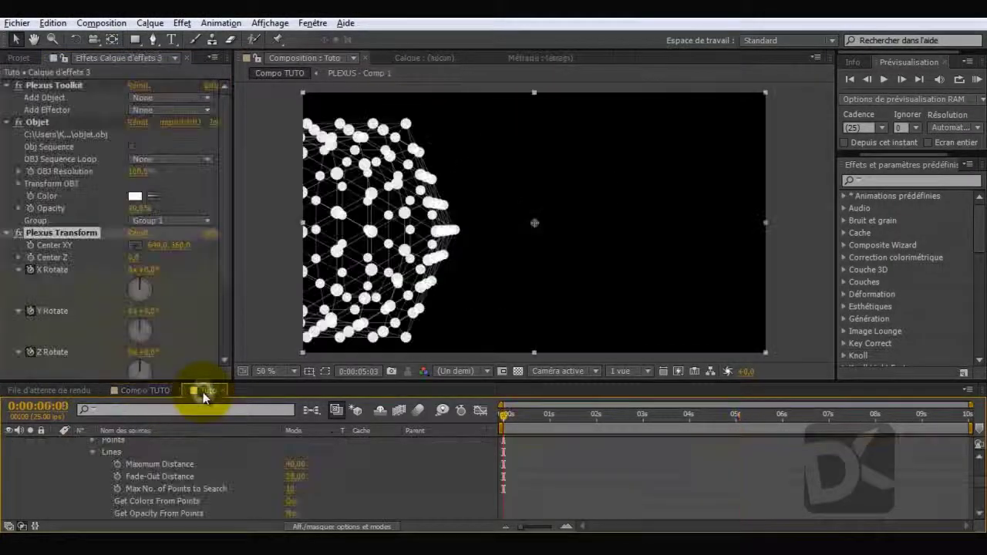
Step: Examine the Plexus Add Object choices, the Objet Group choices and the Plexus Transform Effect Only Group choices
{"action": "left_click", "coordinate": [6, 234]}
{"action": "left_click", "coordinate": [6, 235]}
{"action": "scroll", "coordinate": [222, 228], "scroll_direction": "down", "scroll_amount": 3}
{"action": "scroll", "coordinate": [223, 193], "scroll_direction": "up", "scroll_amount": 1}
{"action": "scroll", "coordinate": [223, 152], "scroll_direction": "up", "scroll_amount": 2}
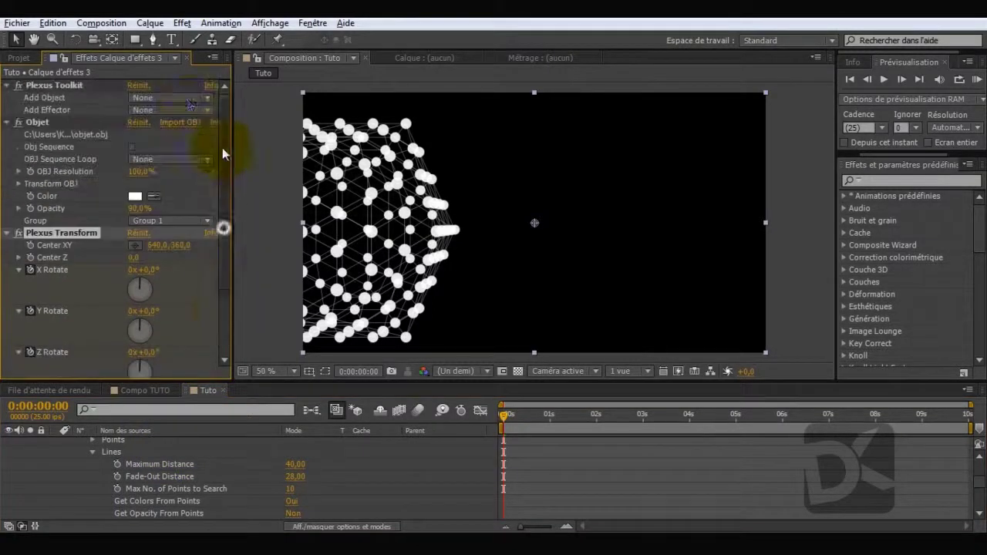
{"action": "left_click", "coordinate": [185, 98]}
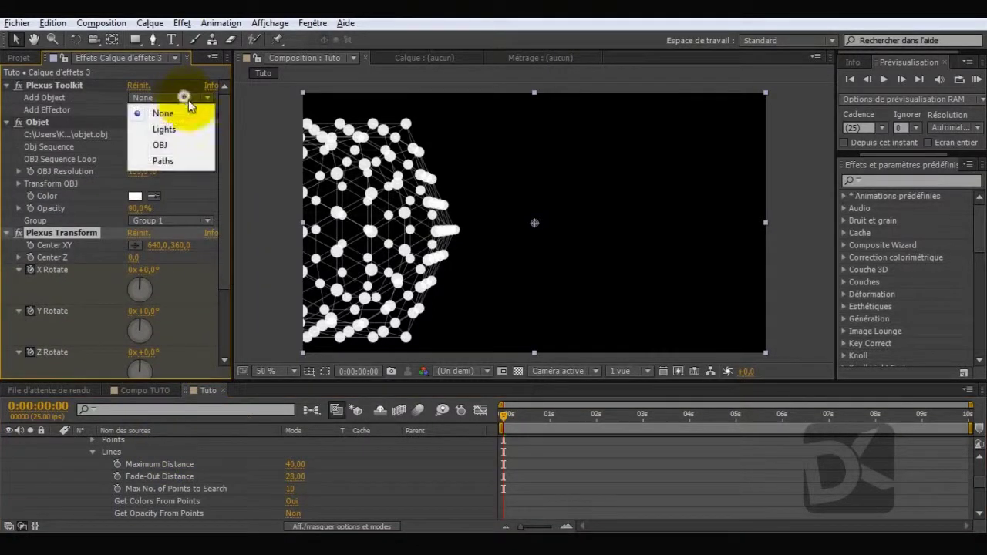
{"action": "left_click", "coordinate": [193, 219]}
{"action": "left_click", "coordinate": [193, 219]}
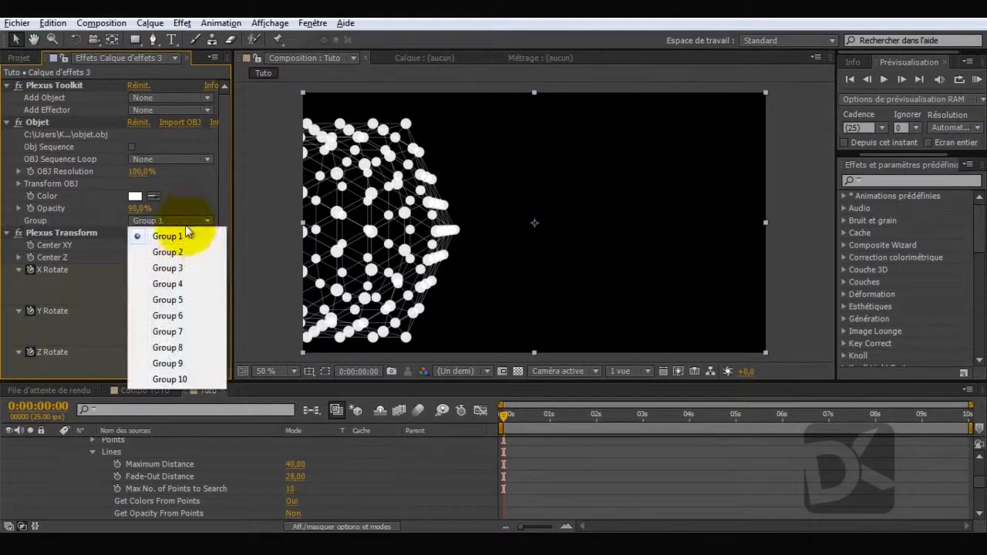
{"action": "left_click", "coordinate": [219, 210]}
{"action": "scroll", "coordinate": [214, 275], "scroll_direction": "down", "scroll_amount": 3}
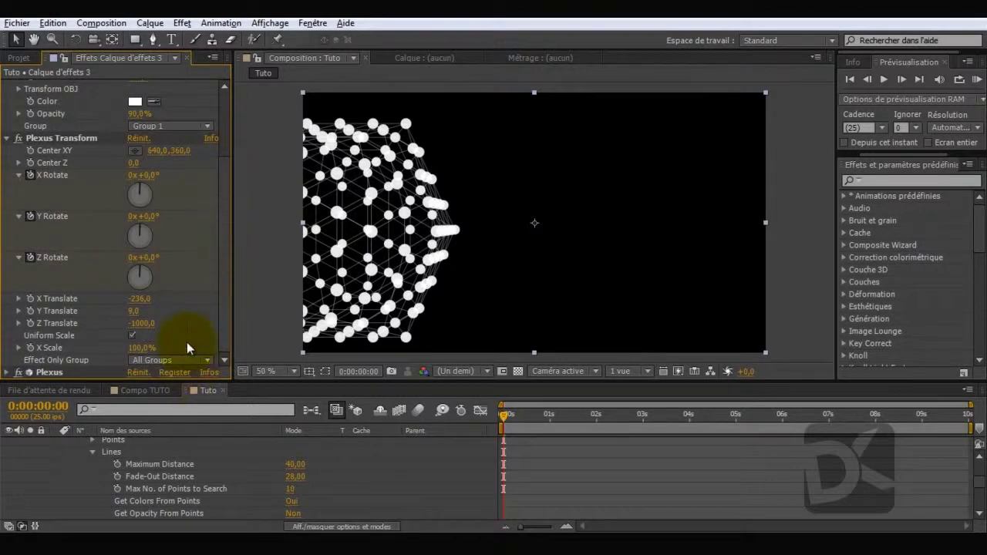
{"action": "left_click", "coordinate": [168, 359]}
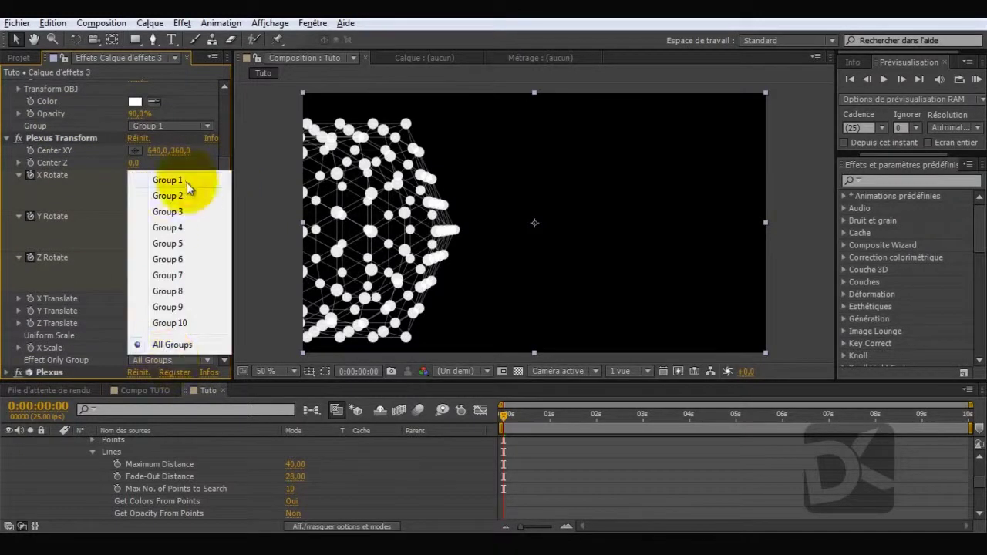
{"action": "left_click", "coordinate": [89, 138]}
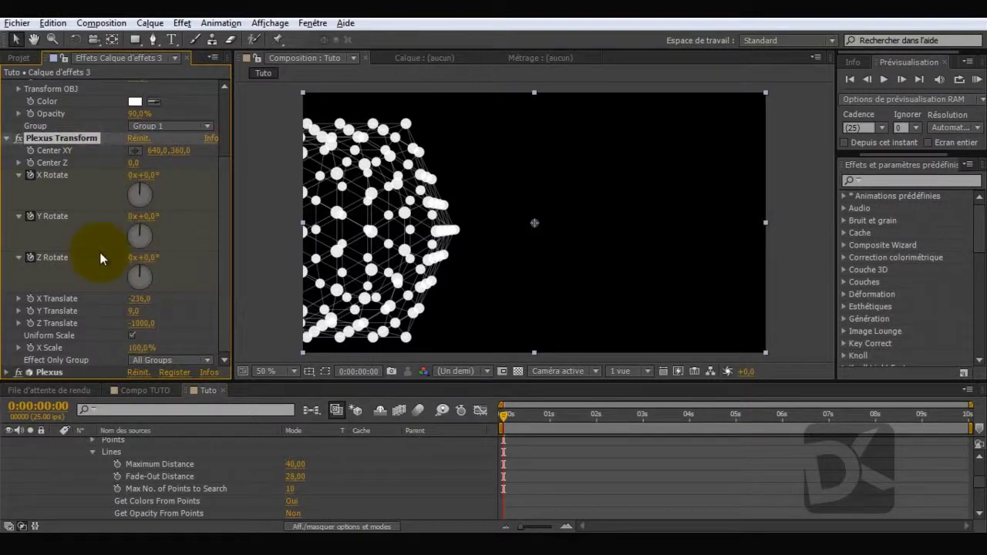
Step: Add a Plexus Noise effector and keyframe its Noise Amplitude at 901 at 0:00:00:00
{"action": "left_click", "coordinate": [8, 138]}
{"action": "left_click", "coordinate": [158, 110]}
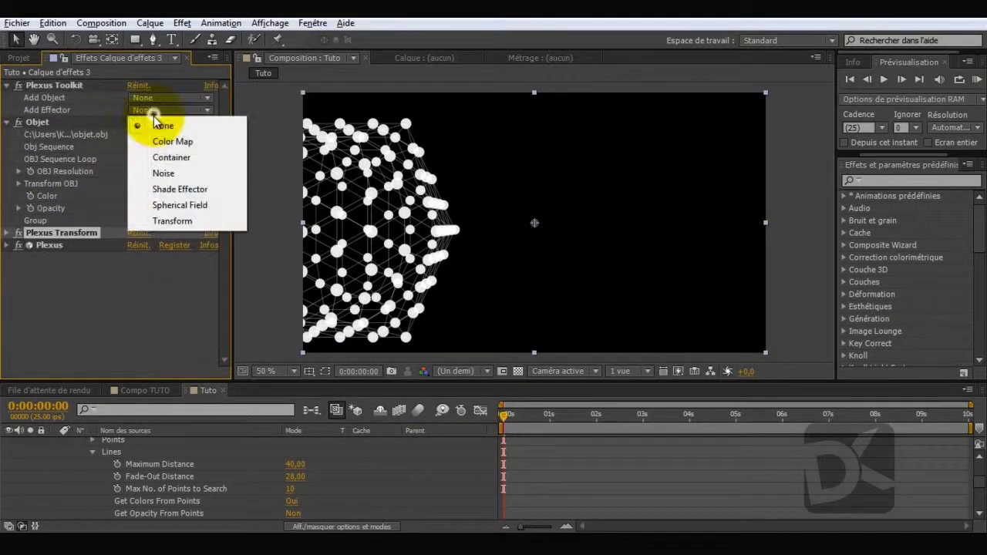
{"action": "left_click", "coordinate": [167, 173]}
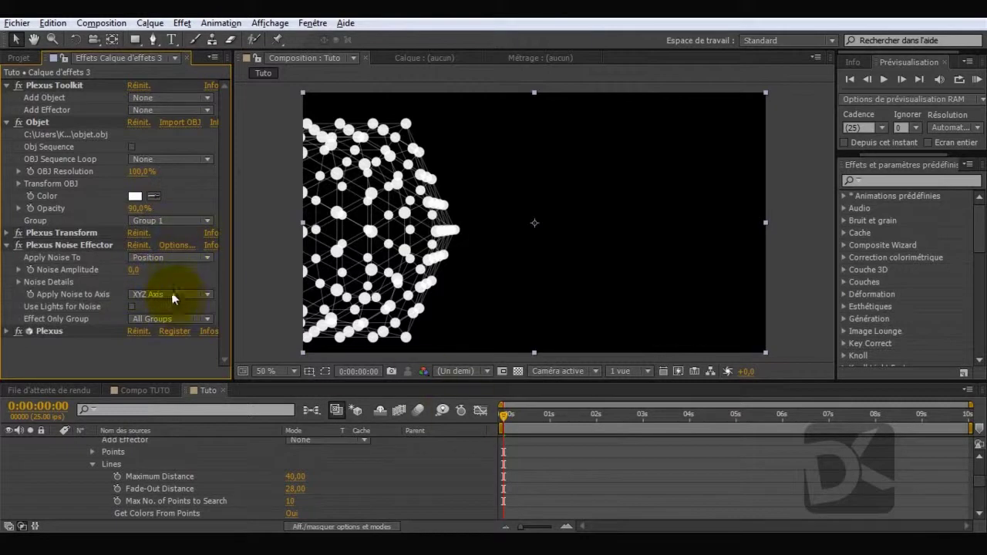
{"action": "left_click_drag", "start_coordinate": [141, 277], "coordinate": [773, 407]}
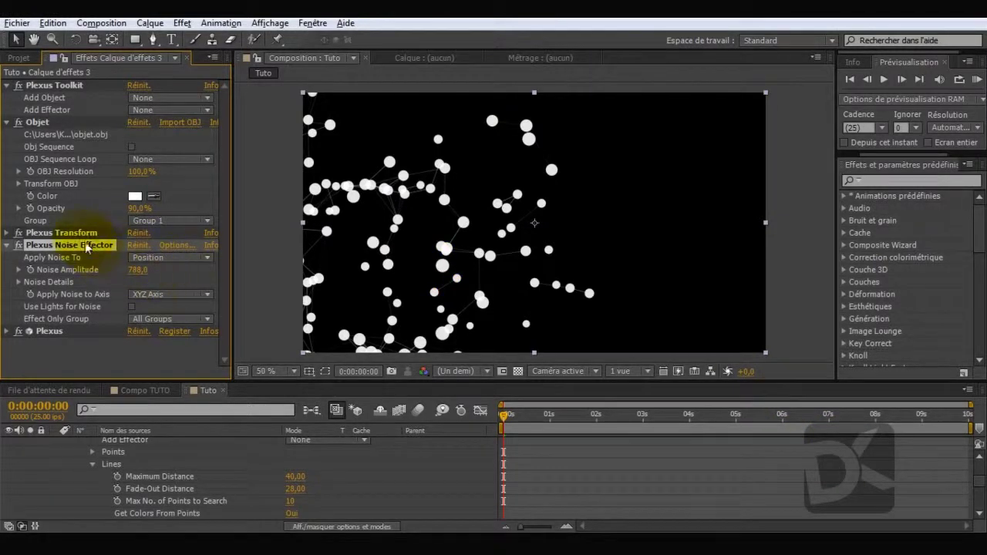
{"action": "left_click_drag", "start_coordinate": [132, 270], "coordinate": [237, 294]}
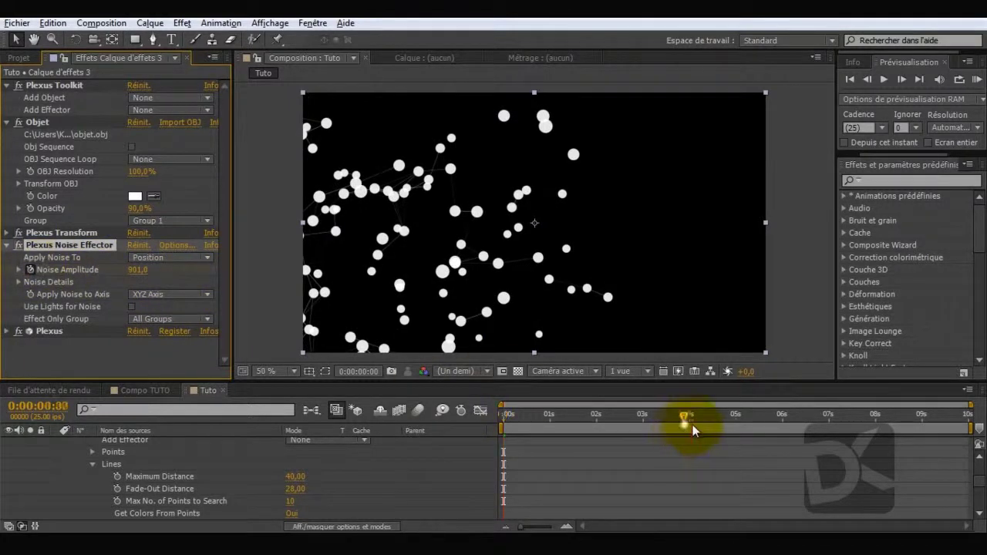
Step: Set Noise Amplitude to 0 at about 4 seconds and scrub through the start of the noise animation
{"action": "left_click_drag", "start_coordinate": [683, 423], "coordinate": [702, 420]}
{"action": "left_click", "coordinate": [130, 268]}
{"action": "type", "text": "0"}
{"action": "left_click", "coordinate": [526, 425]}
{"action": "left_click_drag", "start_coordinate": [595, 429], "coordinate": [539, 430]}
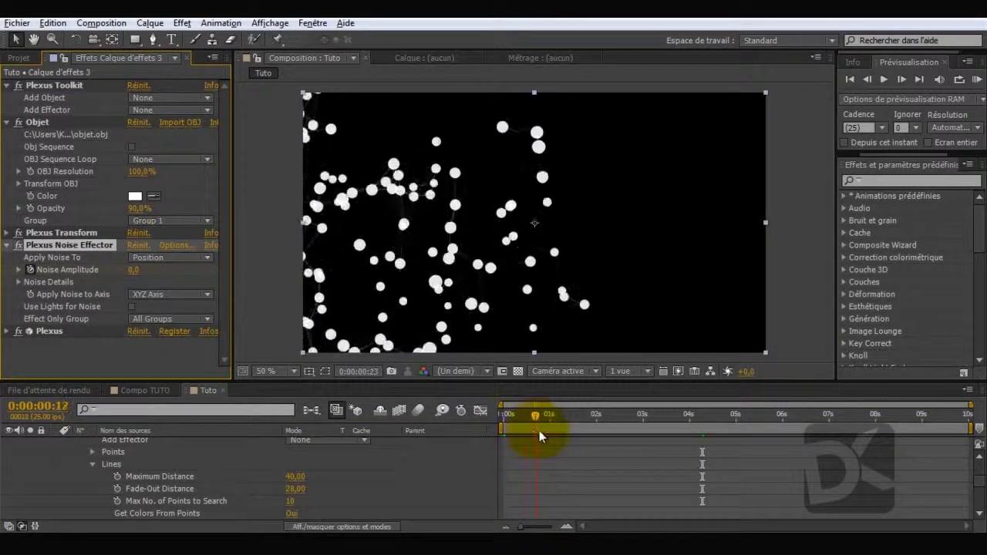
Step: Set the Objet effect's Opacity to 80%
{"action": "left_click", "coordinate": [153, 196]}
{"action": "left_click", "coordinate": [136, 208]}
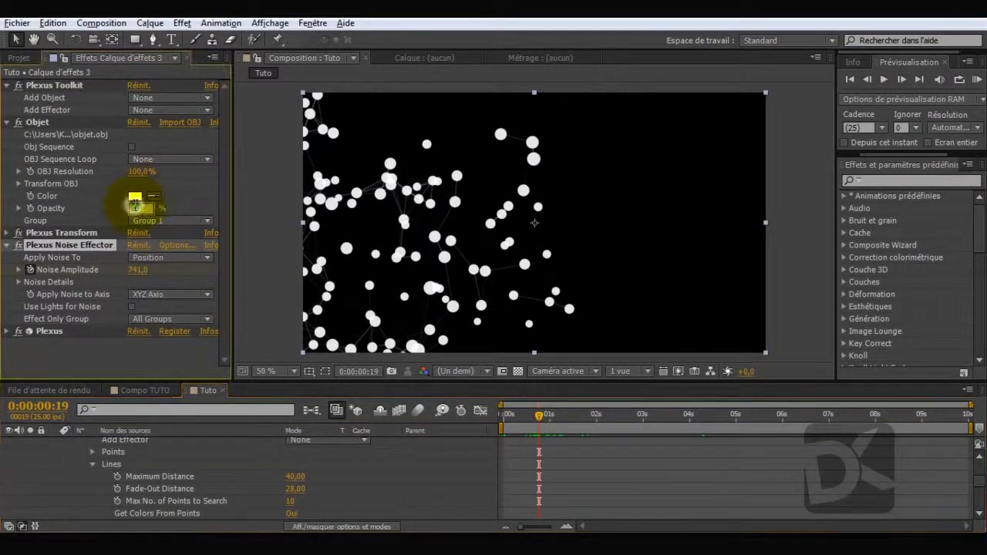
{"action": "type", "text": "80"}
{"action": "key", "text": "Return"}
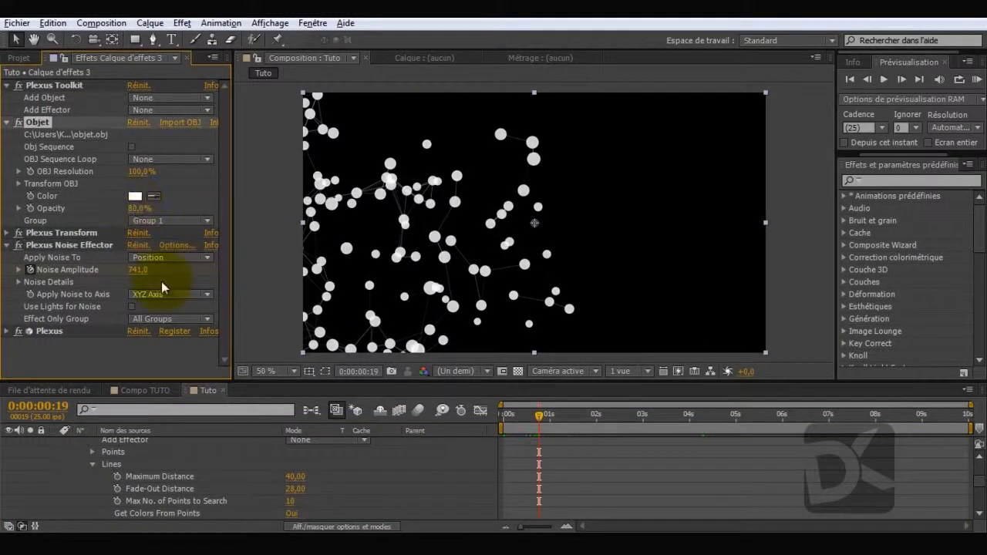
Step: Set the Plexus lines' Fade-Out Distance to 84 and scrub the timeline to 0:00:06:20
{"action": "left_click", "coordinate": [6, 332]}
{"action": "scroll", "coordinate": [116, 340], "scroll_direction": "down", "scroll_amount": 5}
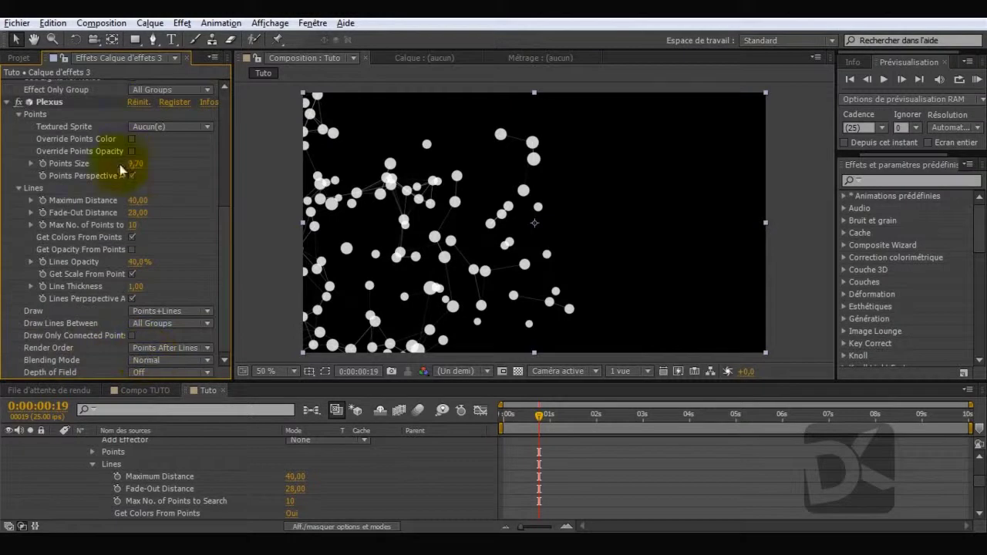
{"action": "left_click_drag", "start_coordinate": [141, 214], "coordinate": [185, 211]}
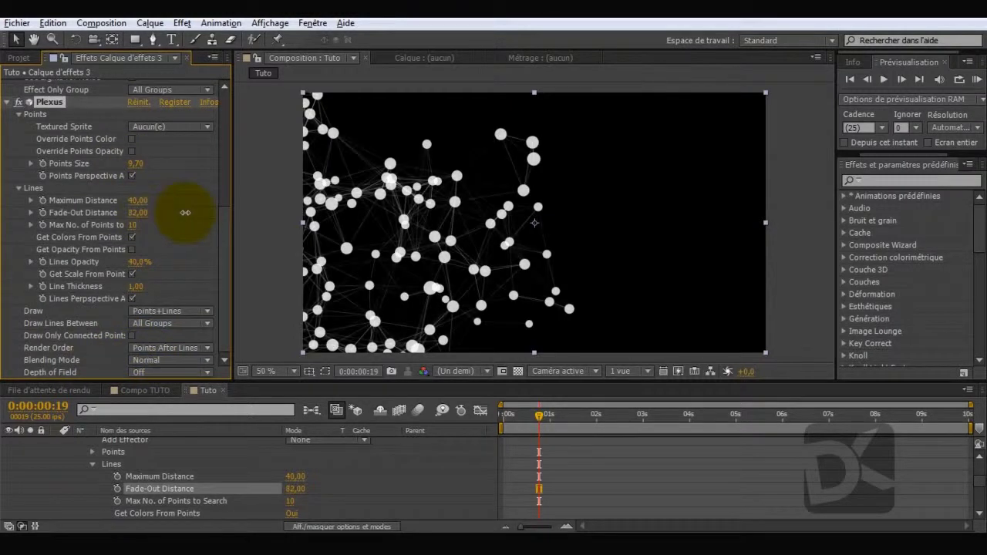
{"action": "left_click", "coordinate": [664, 424]}
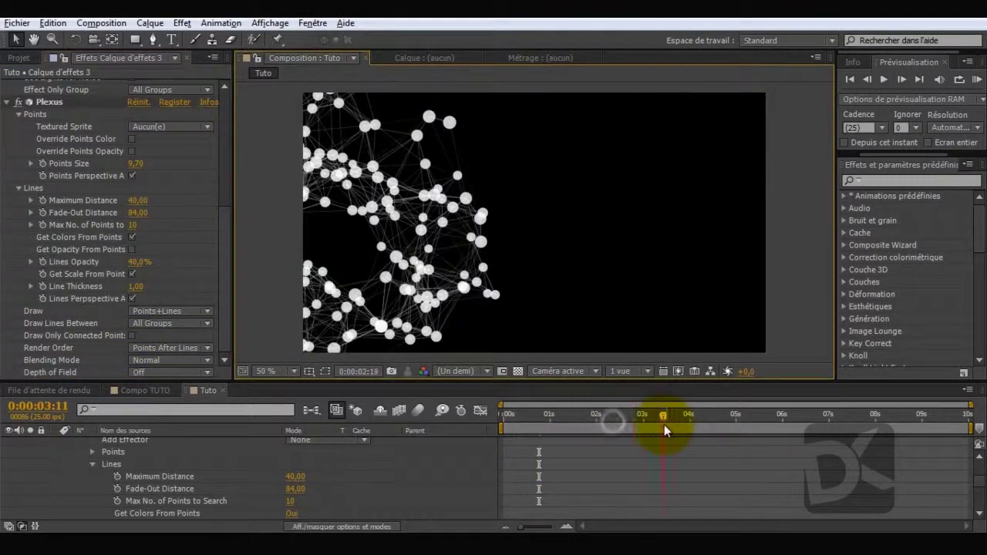
{"action": "left_click_drag", "start_coordinate": [750, 435], "coordinate": [820, 452]}
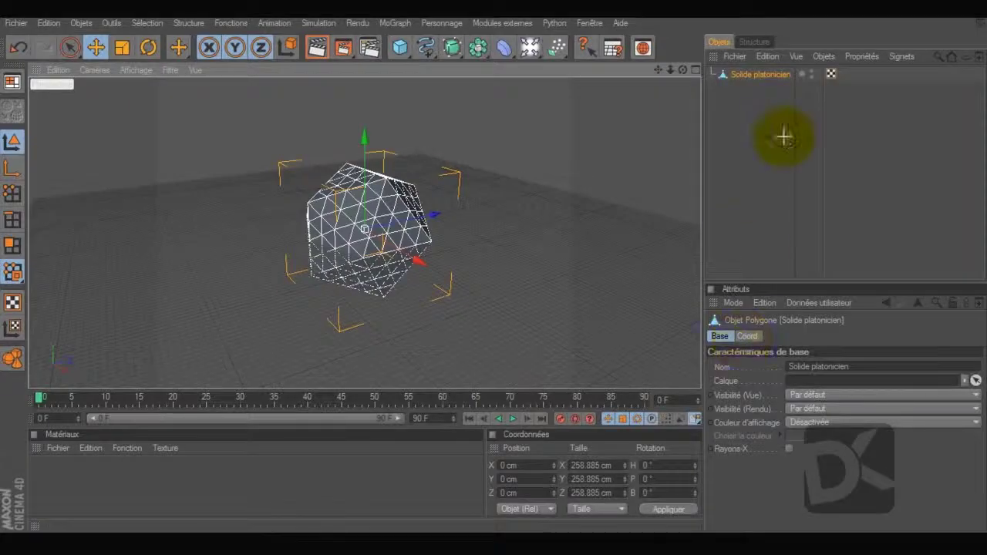
Step: Switch to Cinema 4D, add a sphere and delete the platonic solid from the scene
{"action": "left_click", "coordinate": [783, 137]}
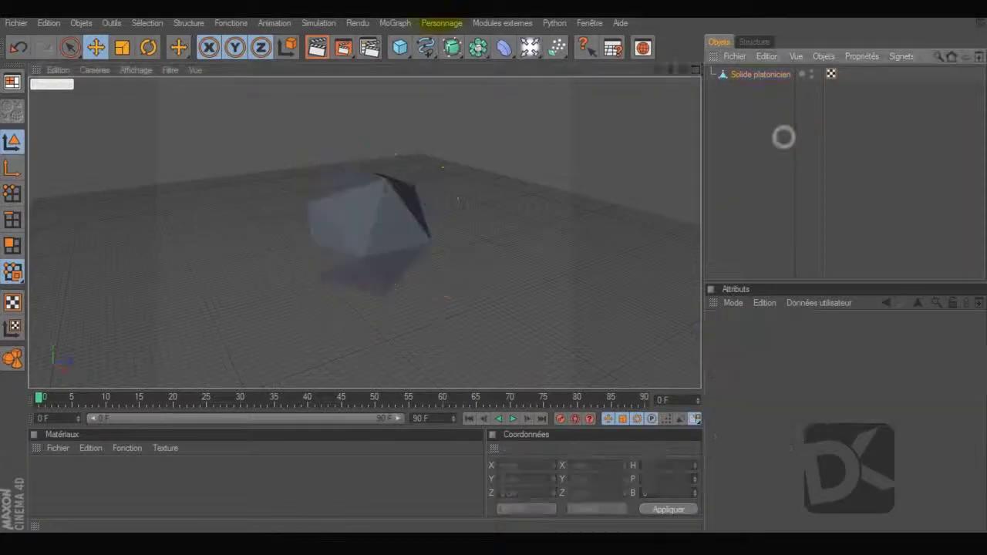
{"action": "left_click_drag", "start_coordinate": [415, 53], "coordinate": [537, 65]}
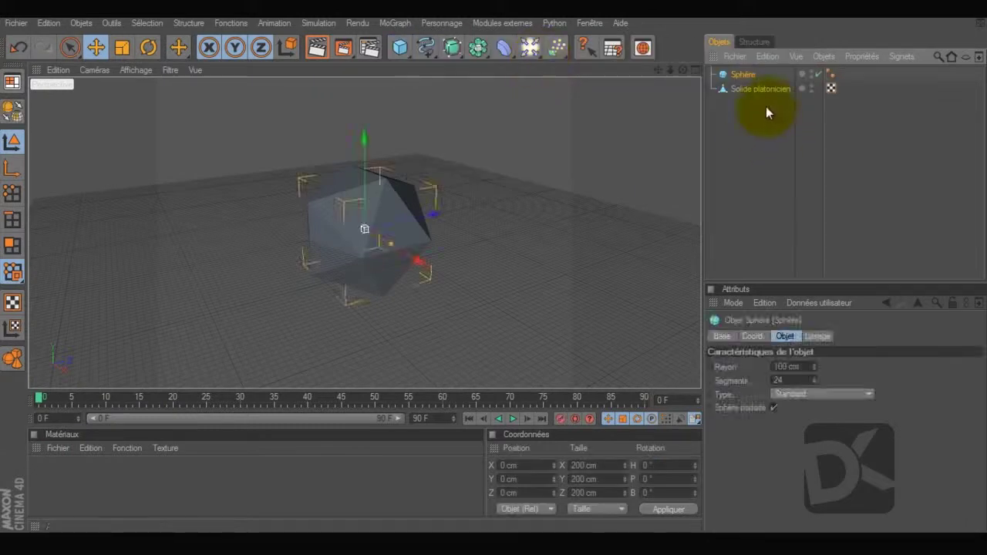
{"action": "left_click", "coordinate": [749, 86]}
{"action": "key", "text": "Delete"}
{"action": "left_click", "coordinate": [743, 75]}
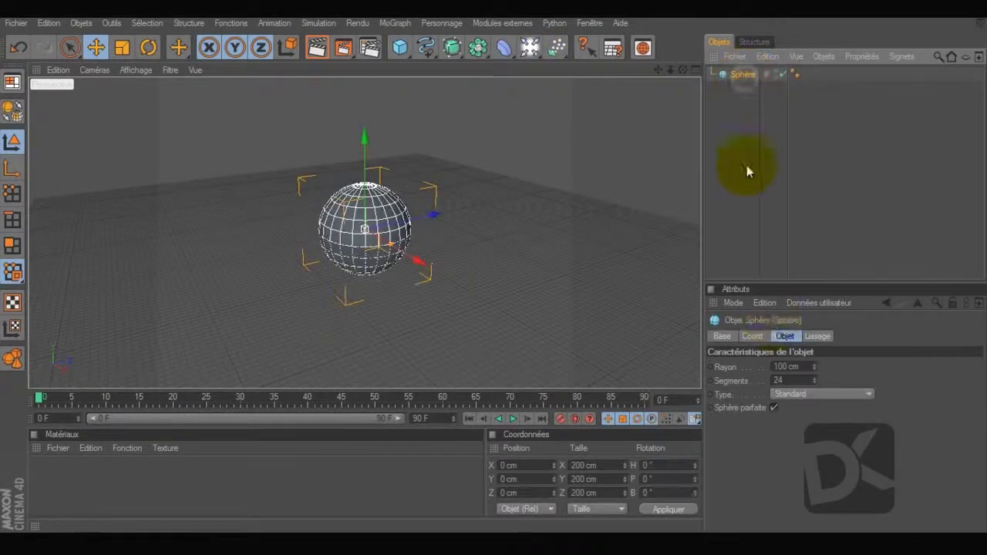
Step: Set the sphere's segments to 14 and convert it to an editable polygon object
{"action": "left_click_drag", "start_coordinate": [814, 385], "coordinate": [815, 387]}
{"action": "left_click", "coordinate": [815, 386]}
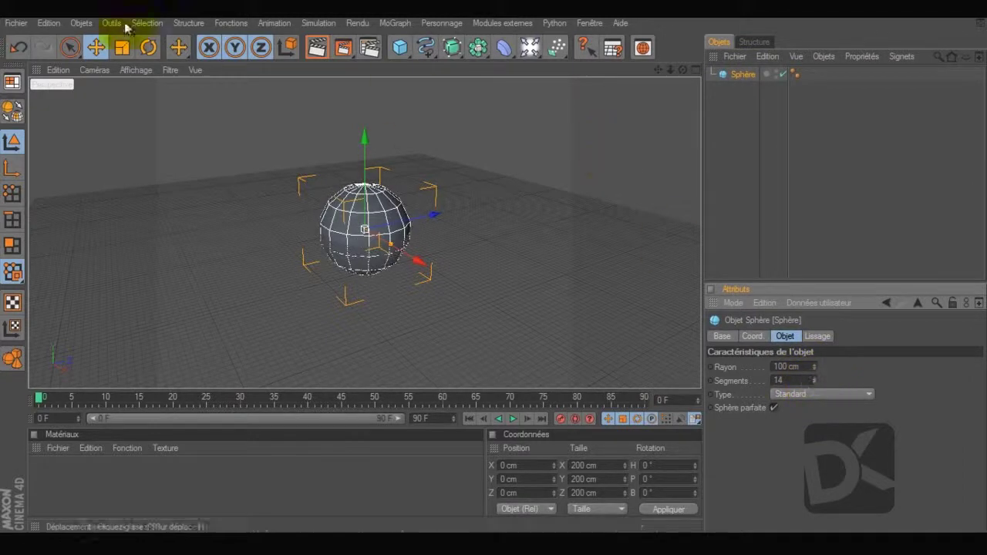
{"action": "left_click", "coordinate": [730, 77]}
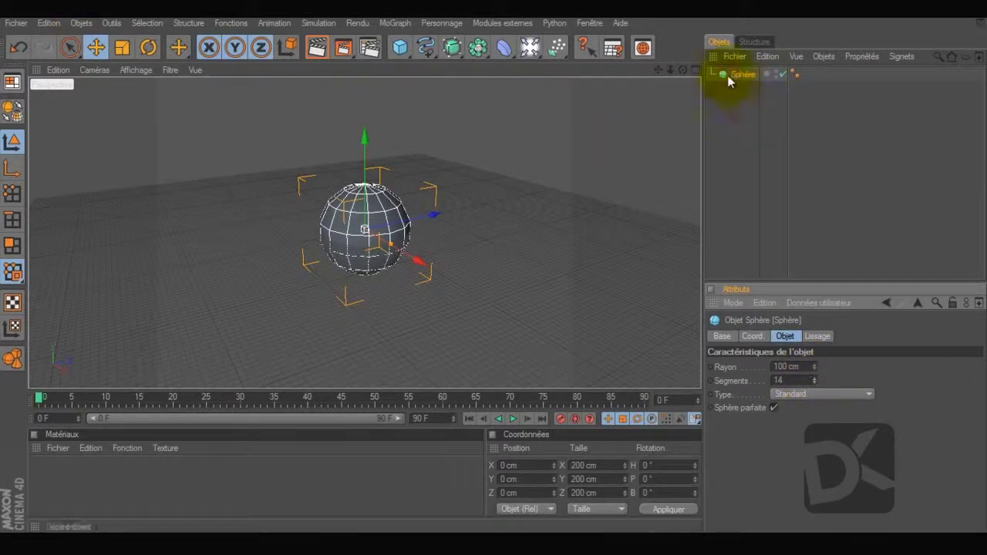
{"action": "left_click", "coordinate": [13, 80]}
Step: Export the sphere to the desktop as a Wavefront OBJ file named Sphgere with the default export settings
{"action": "left_click", "coordinate": [16, 23]}
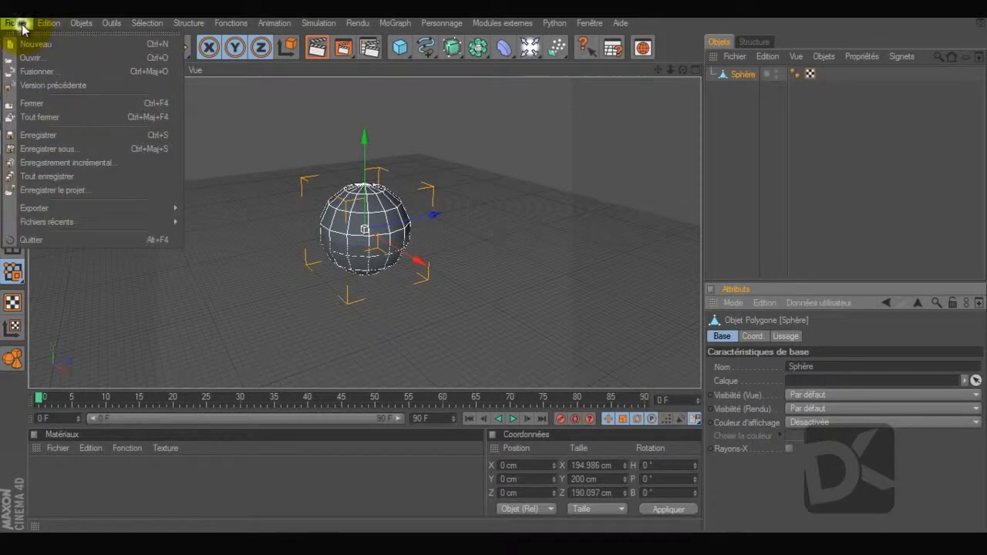
{"action": "mouse_move", "coordinate": [112, 212]}
{"action": "left_click", "coordinate": [245, 369]}
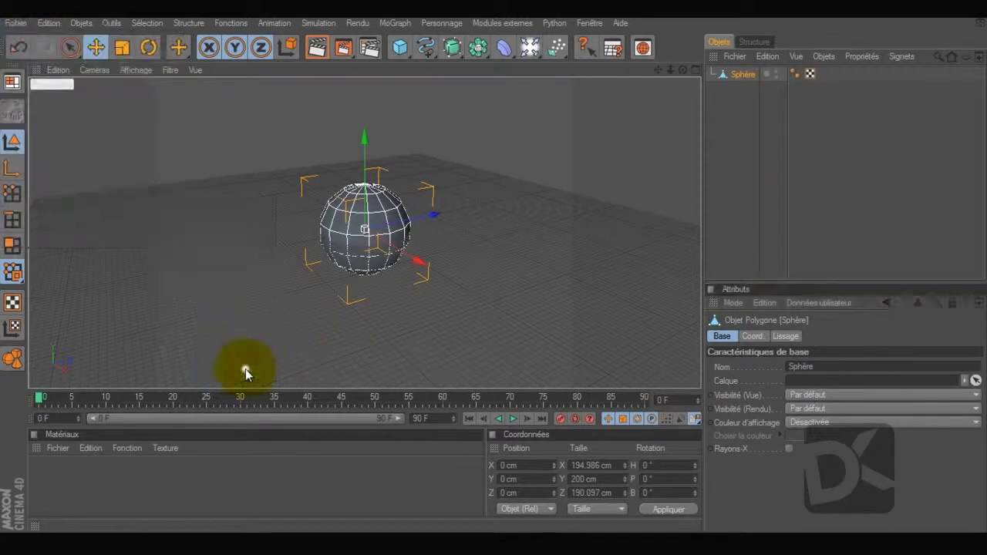
{"action": "type", "text": "Sphgere"}
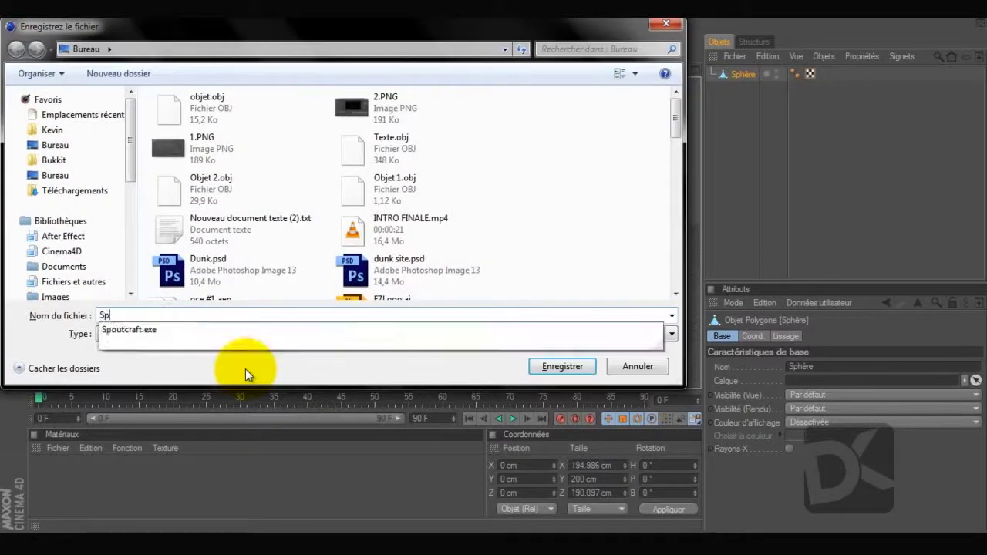
{"action": "key", "text": "Return"}
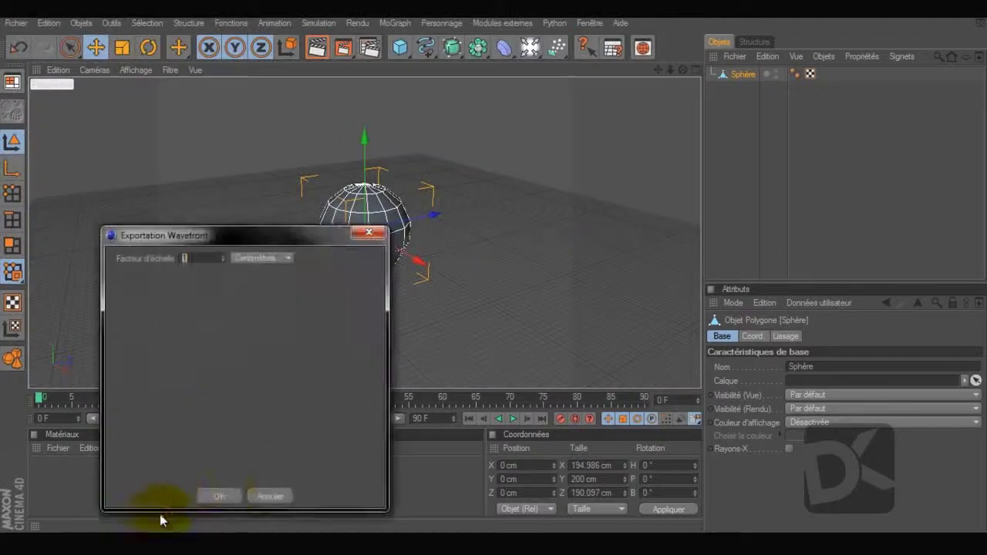
{"action": "left_click", "coordinate": [224, 497]}
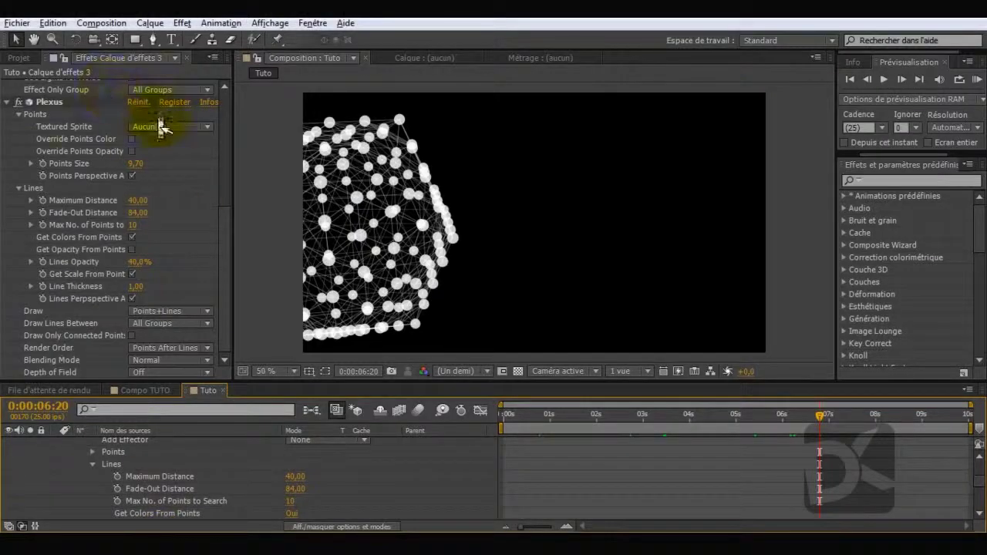
Step: Return to After Effects, replace the Objet effect's model with Sphgere.obj and scrub the timeline to 0:00:06:02
{"action": "scroll", "coordinate": [169, 141], "scroll_direction": "up", "scroll_amount": 5}
{"action": "left_click", "coordinate": [185, 121]}
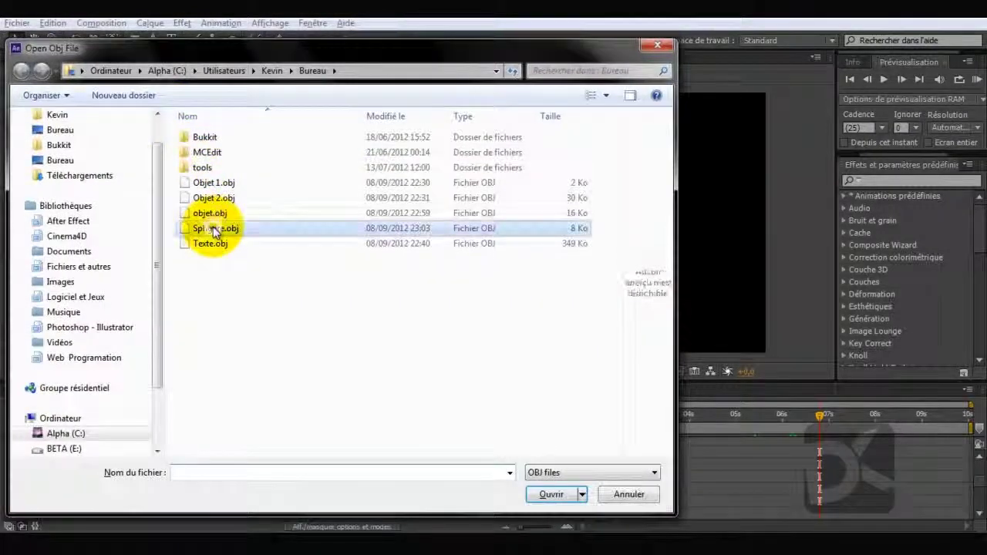
{"action": "double_click", "coordinate": [214, 229]}
{"action": "left_click_drag", "start_coordinate": [677, 424], "coordinate": [786, 423]}
Step: Try 5 for the Plexus lines' Max No. of Points to Search, set it to 8, and set Points Size to 7
{"action": "scroll", "coordinate": [173, 262], "scroll_direction": "down", "scroll_amount": 4}
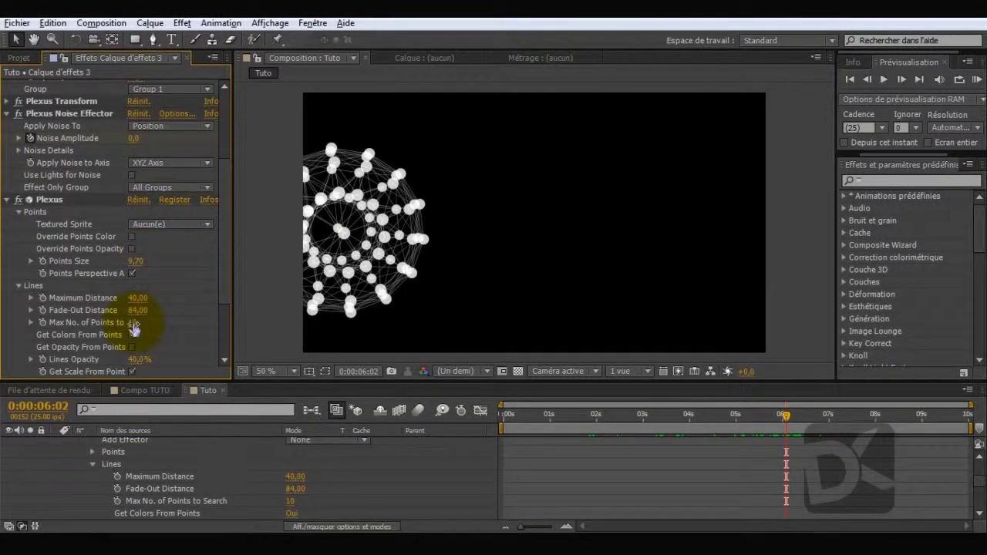
{"action": "type", "text": "5"}
{"action": "key", "text": "Return"}
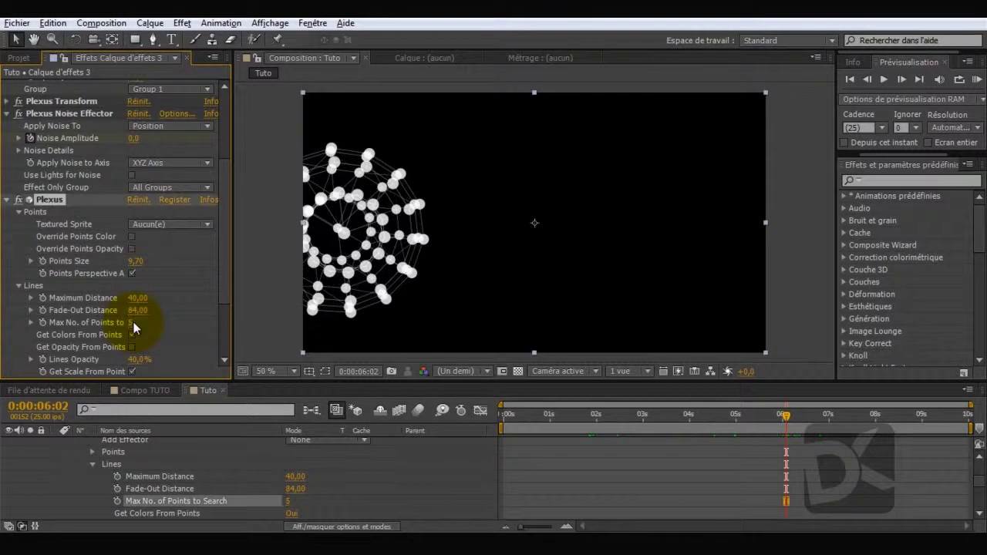
{"action": "left_click", "coordinate": [134, 323]}
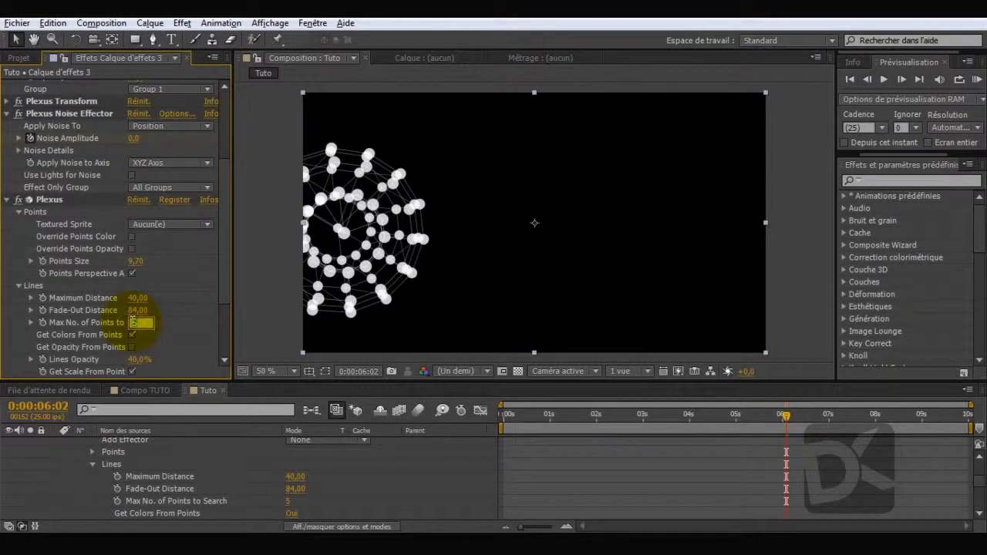
{"action": "type", "text": "7"}
{"action": "key", "text": "Return"}
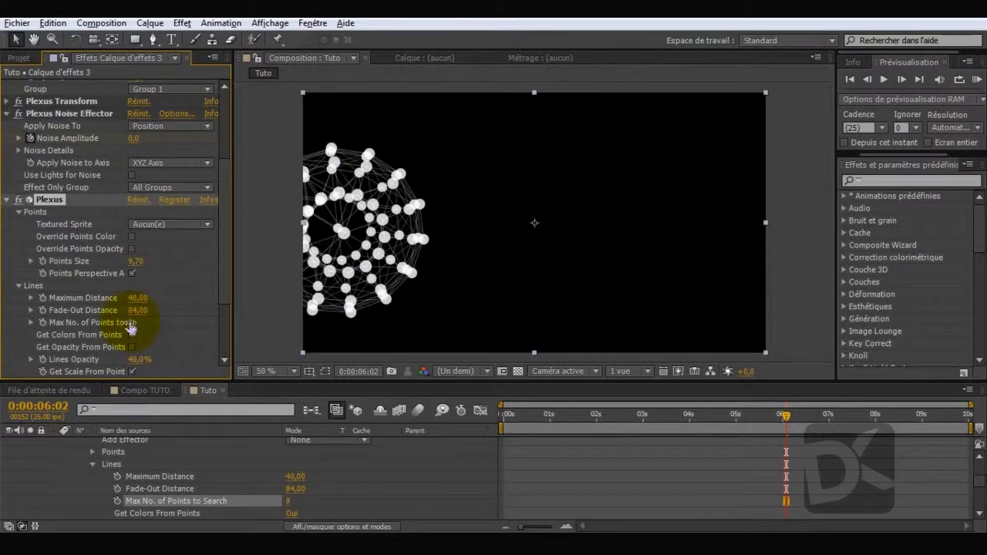
{"action": "key", "text": "Return"}
Step: Run a RAM preview of the Tuto composition and scrub through the sphere's noise animation
{"action": "mouse_move", "coordinate": [644, 417]}
{"action": "left_mouse_down"}
{"action": "mouse_move", "coordinate": [551, 420]}
{"action": "mouse_move", "coordinate": [646, 421]}
{"action": "left_mouse_up"}
{"action": "left_click", "coordinate": [976, 80]}
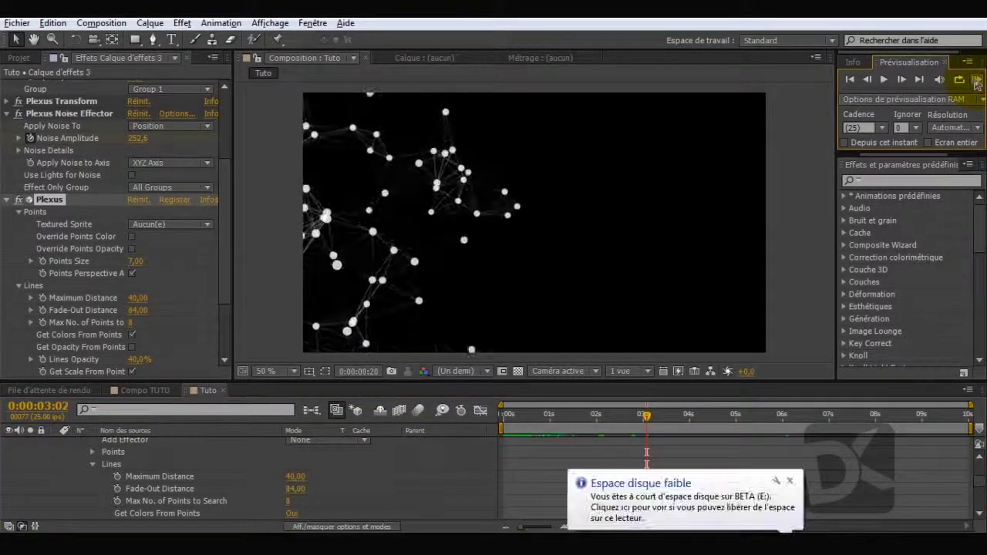
{"action": "left_click", "coordinate": [788, 481]}
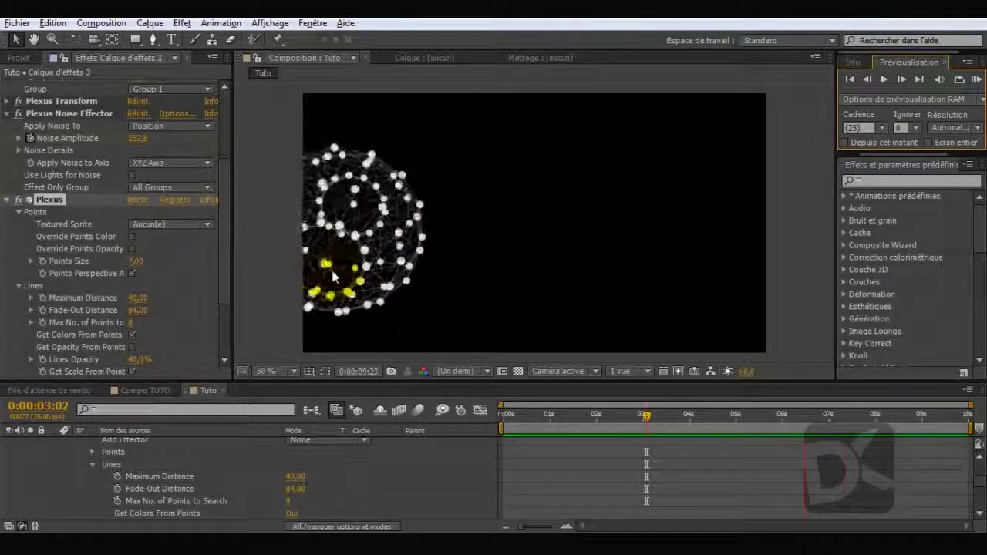
{"action": "left_click", "coordinate": [736, 432]}
{"action": "left_click_drag", "start_coordinate": [736, 431], "coordinate": [552, 419]}
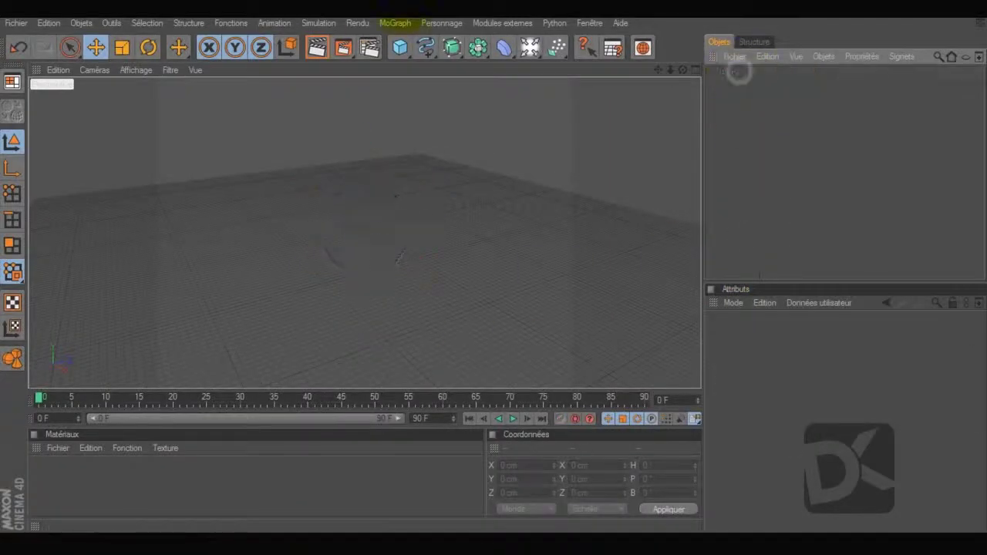
Step: Switch to Cinema 4D and add a MoText object reading TUTO to the empty scene
{"action": "left_click", "coordinate": [393, 23]}
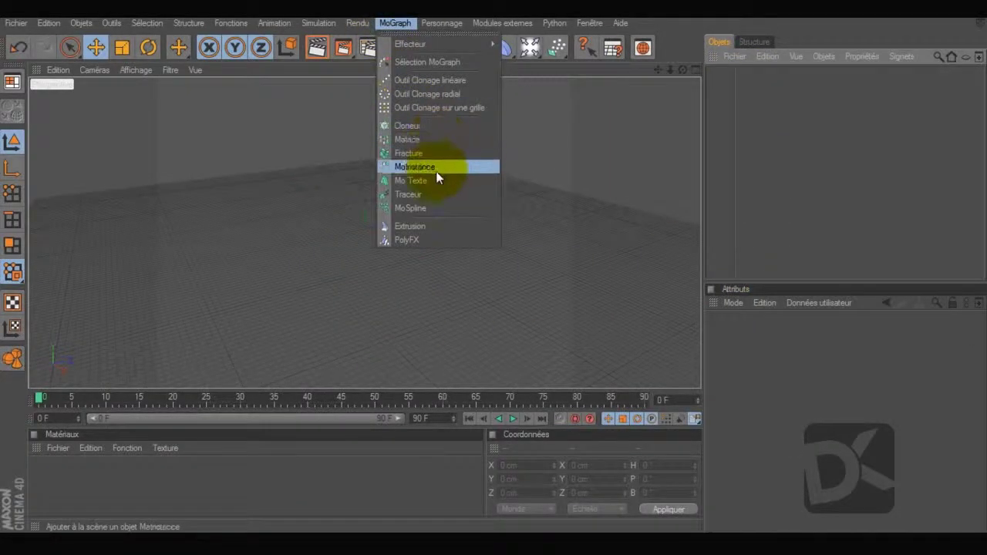
{"action": "left_click", "coordinate": [432, 180]}
{"action": "type", "text": "TUTO"}
Step: Change the text's font to TYPOGRAPH PRO in the Extra-Gras style
{"action": "left_click", "coordinate": [862, 399]}
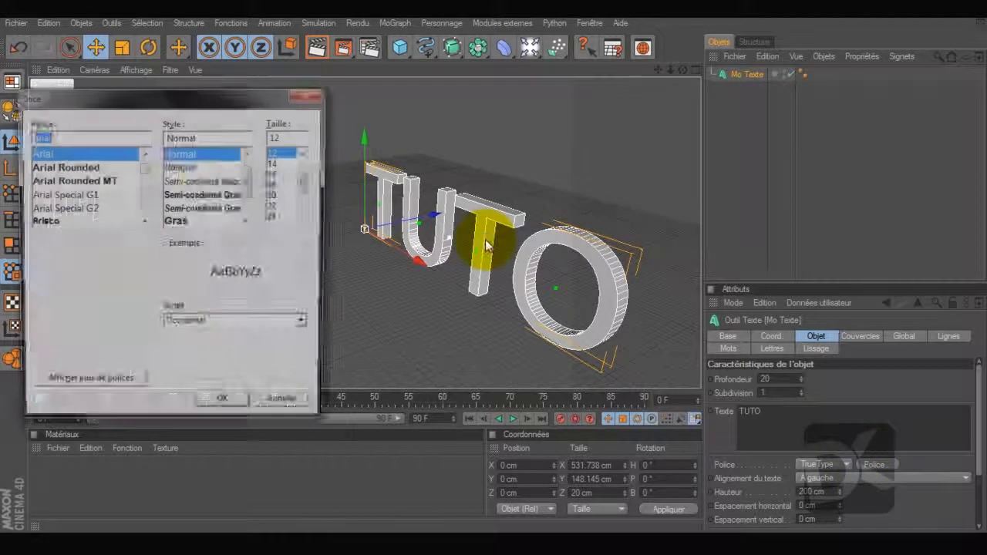
{"action": "type", "text": "typog"}
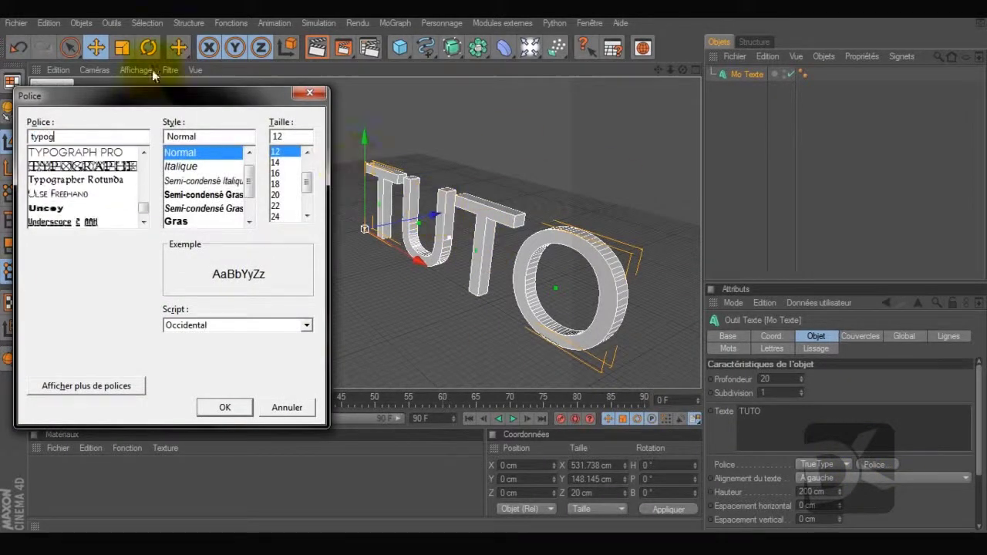
{"action": "left_click", "coordinate": [77, 152]}
{"action": "scroll", "coordinate": [249, 206], "scroll_direction": "down", "scroll_amount": 1}
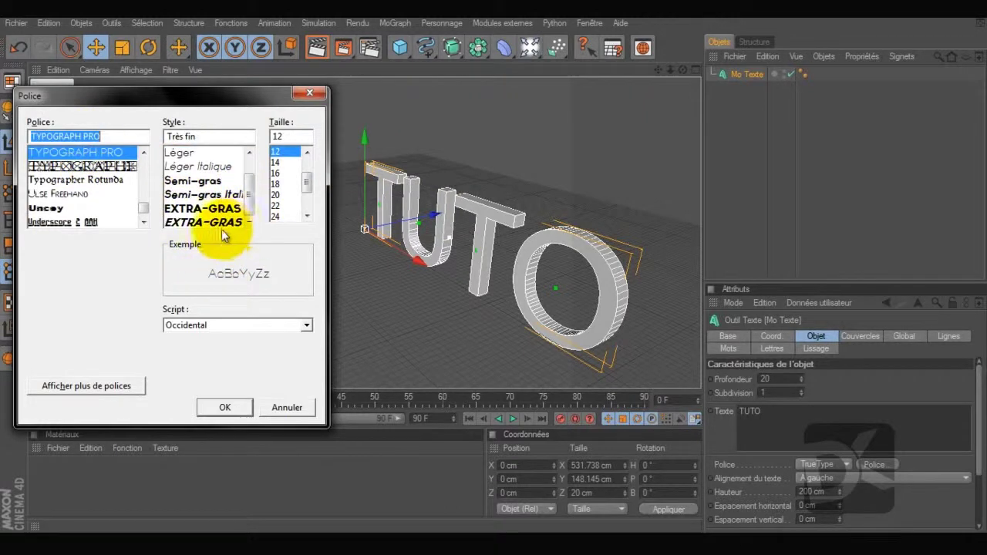
{"action": "left_click", "coordinate": [205, 210]}
{"action": "left_click", "coordinate": [236, 404]}
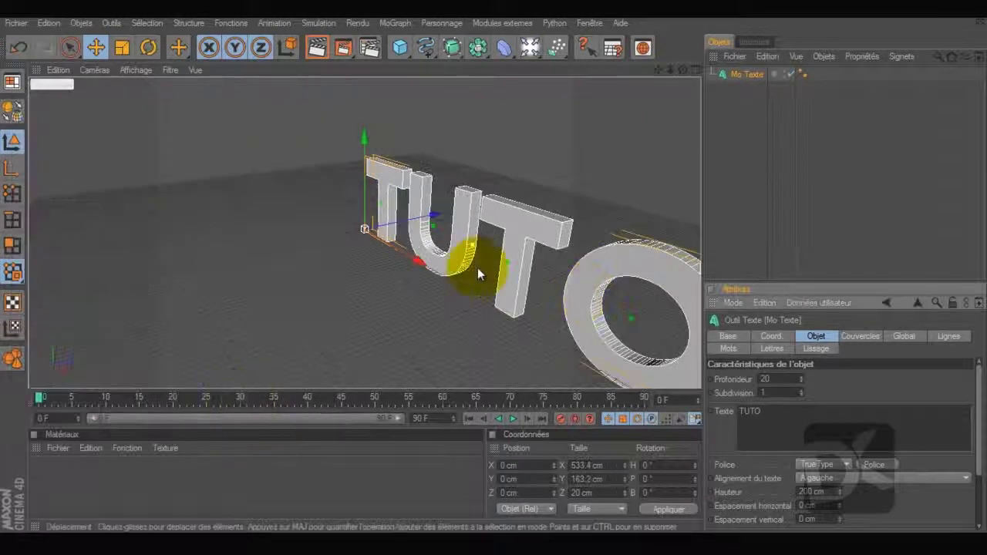
Step: Move the text to about X -119 cm and set its depth to 52 and subdivision to 5
{"action": "left_click_drag", "start_coordinate": [410, 253], "coordinate": [328, 209]}
{"action": "left_click_drag", "start_coordinate": [801, 383], "coordinate": [802, 388]}
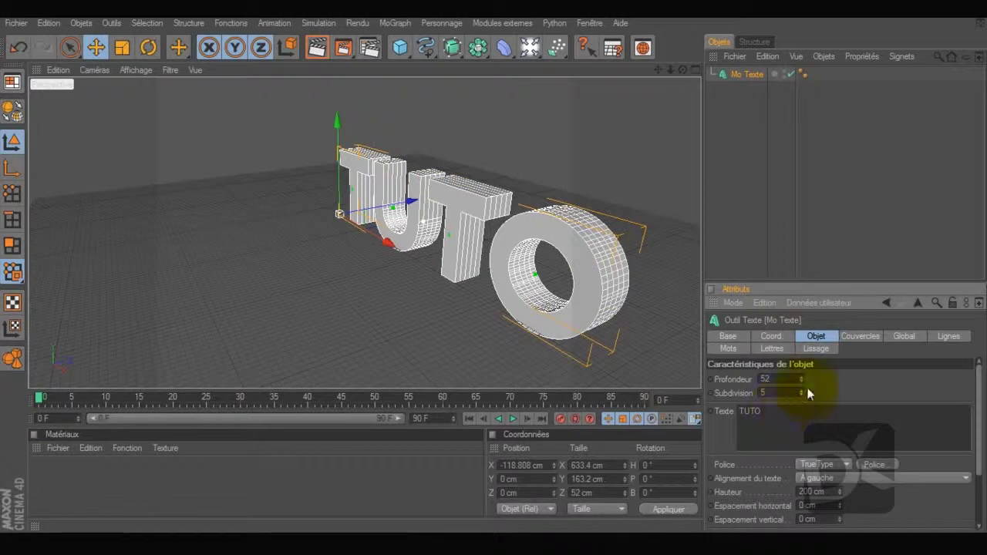
Step: Set the TUTO text's cap type to Quadrangles
{"action": "left_click", "coordinate": [864, 337]}
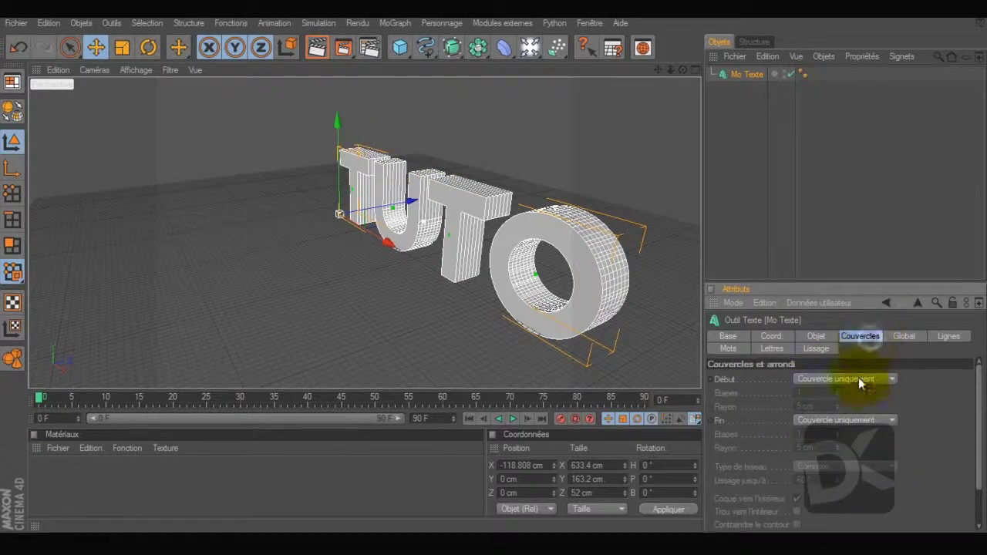
{"action": "scroll", "coordinate": [835, 469], "scroll_direction": "down", "scroll_amount": 1}
{"action": "left_click", "coordinate": [840, 498]}
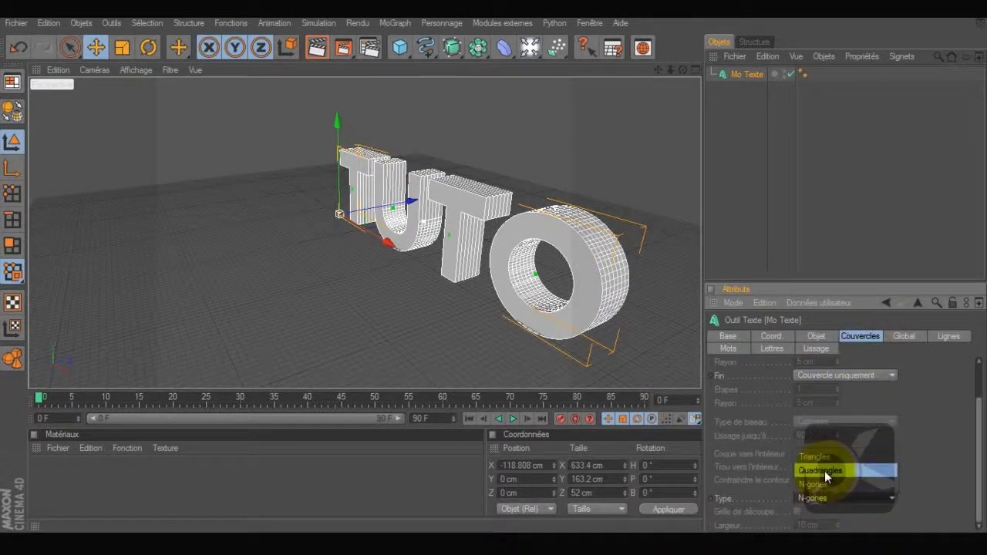
{"action": "left_click", "coordinate": [824, 470]}
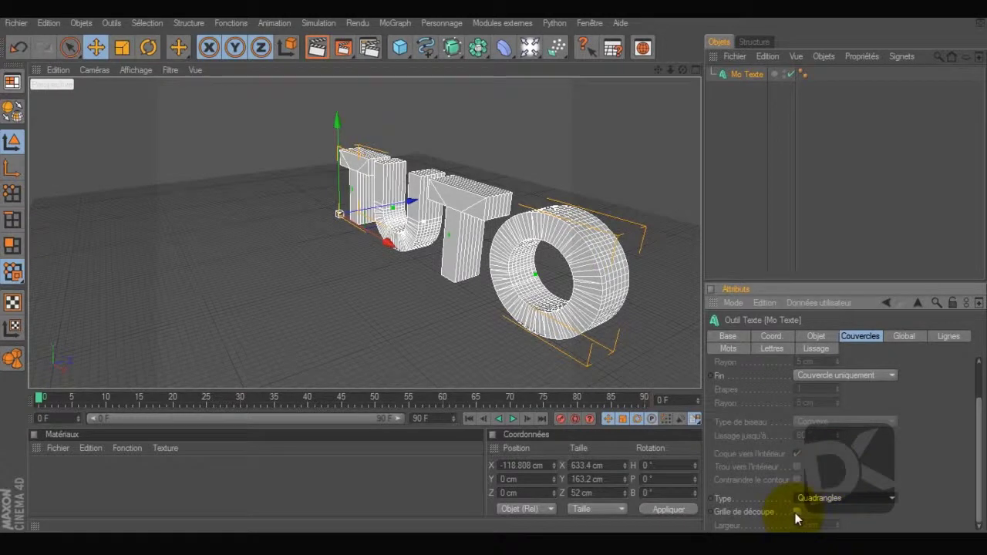
{"action": "left_click", "coordinate": [797, 512]}
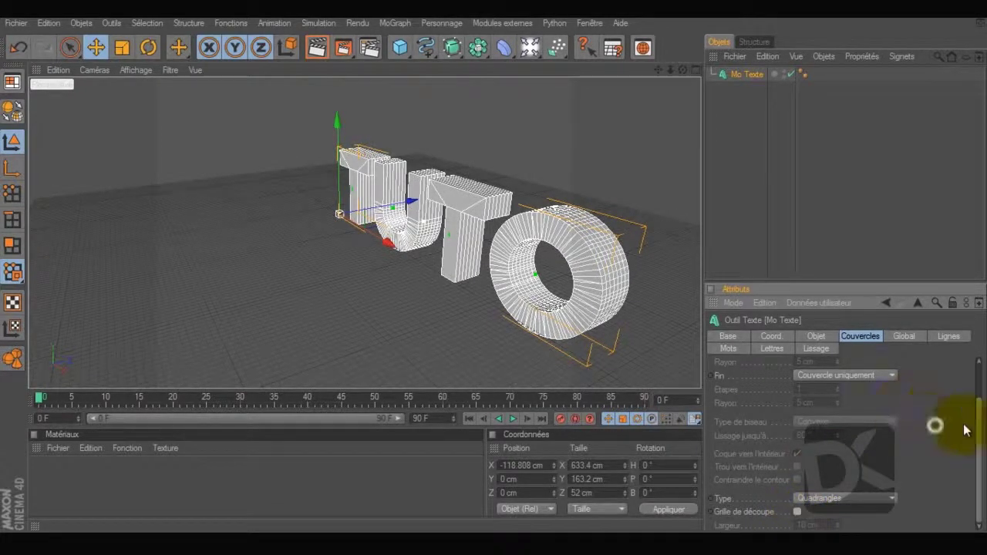
{"action": "left_click_drag", "start_coordinate": [980, 437], "coordinate": [969, 386]}
{"action": "left_click", "coordinate": [760, 130]}
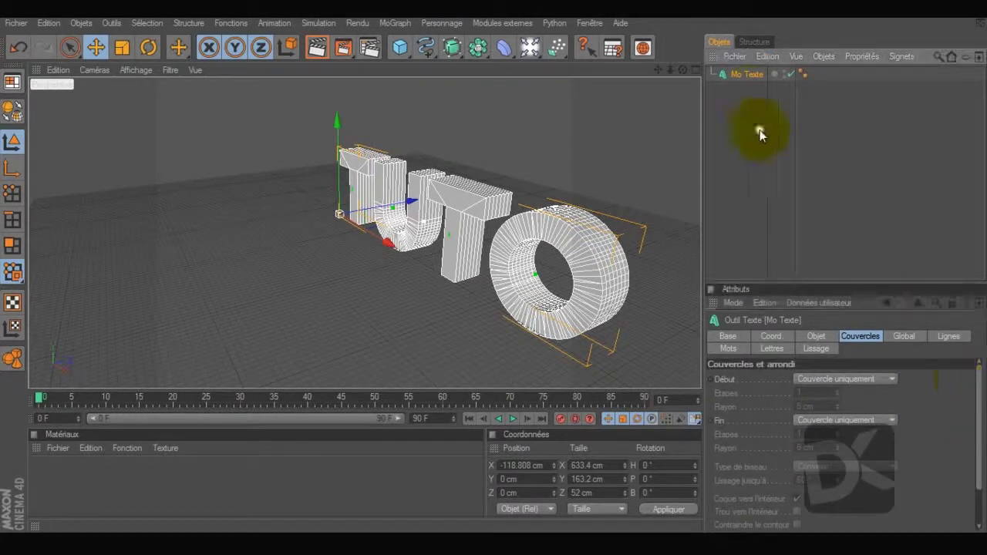
Step: Convert the TUTO MoText object into an editable object
{"action": "left_click", "coordinate": [733, 75]}
{"action": "left_click_drag", "start_coordinate": [684, 70], "coordinate": [537, 91]}
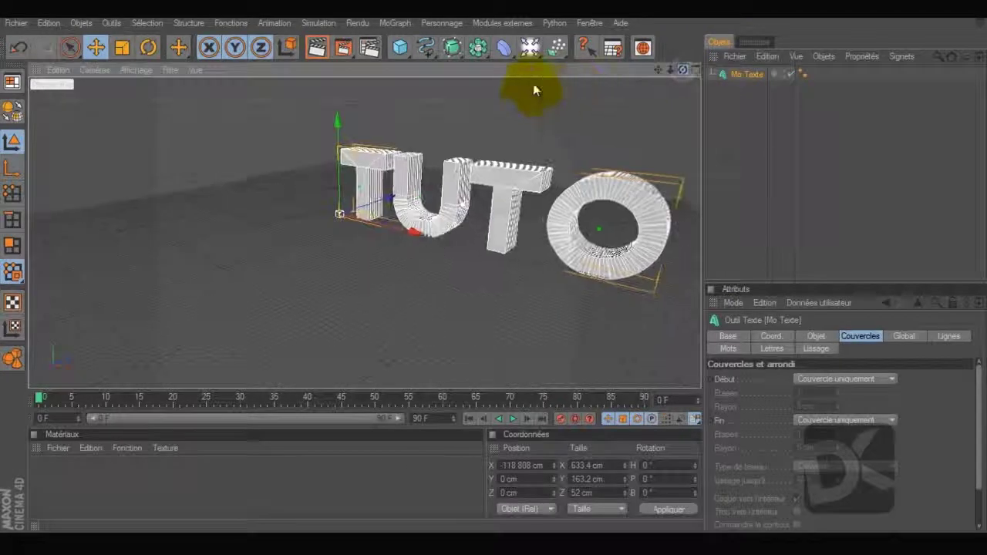
{"action": "left_click_drag", "start_coordinate": [660, 69], "coordinate": [610, 77]}
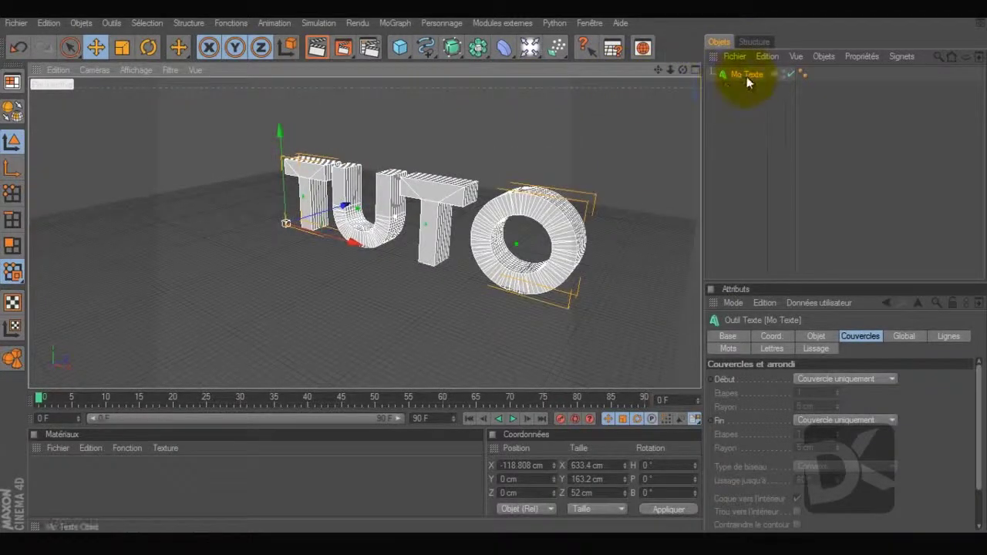
{"action": "key", "text": "c"}
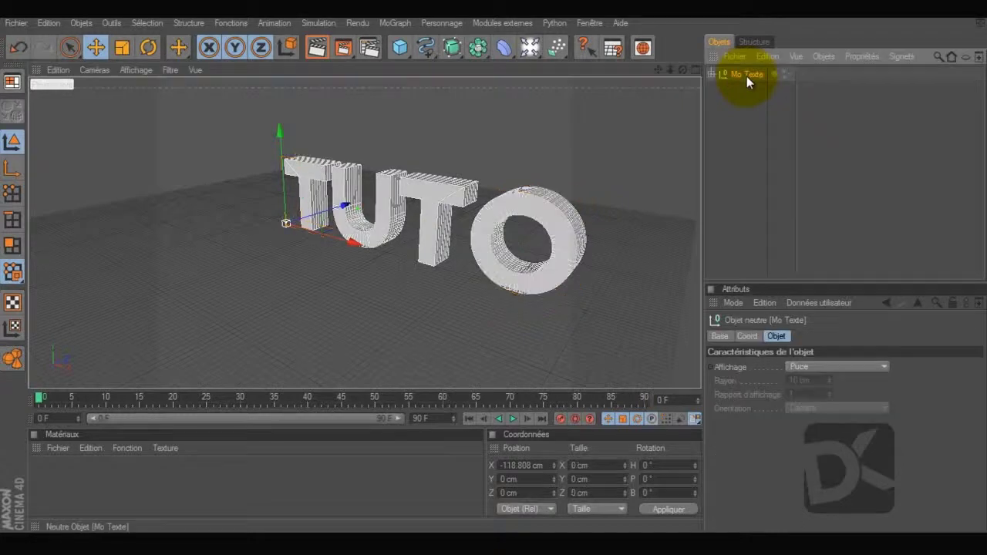
Step: Select the text together with all its nested sub-objects and merge them into a single mesh with Connect + Delete
{"action": "right_click", "coordinate": [743, 76]}
{"action": "key", "text": "Escape"}
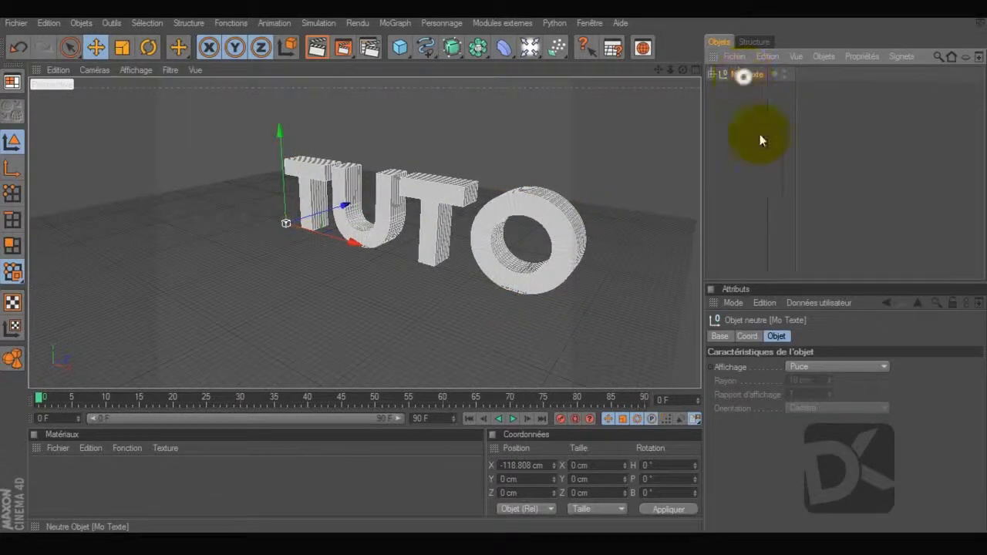
{"action": "right_click", "coordinate": [737, 71]}
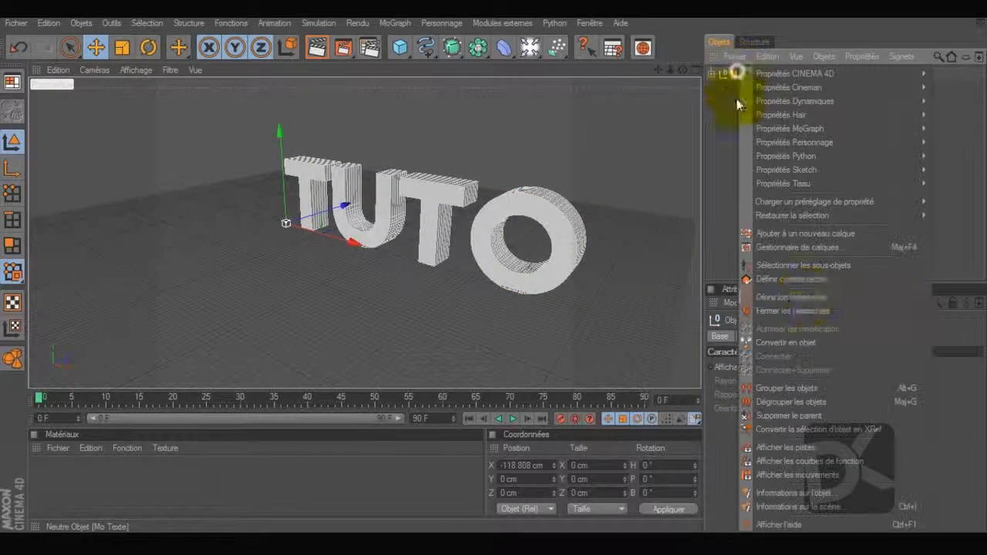
{"action": "left_click", "coordinate": [794, 266]}
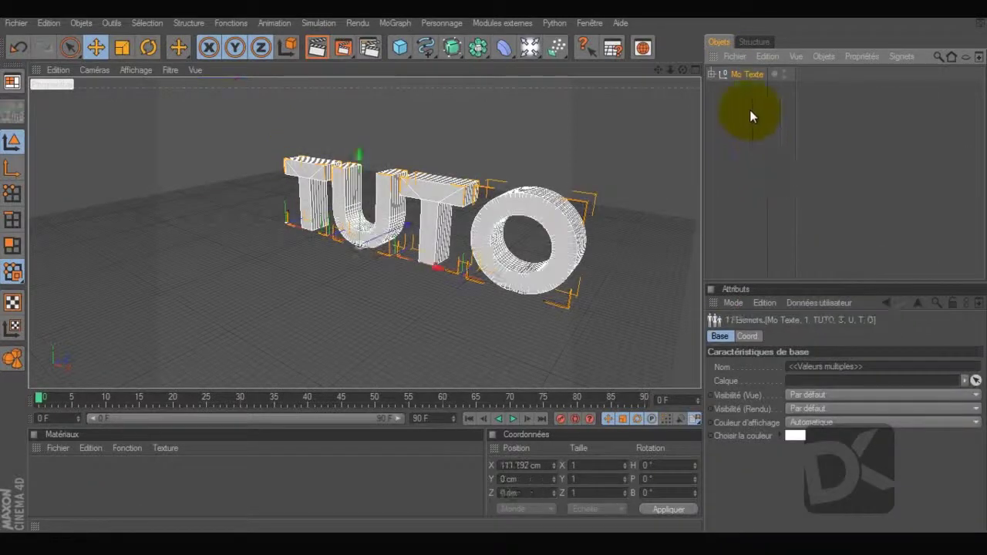
{"action": "right_click", "coordinate": [743, 75]}
{"action": "left_click", "coordinate": [801, 262]}
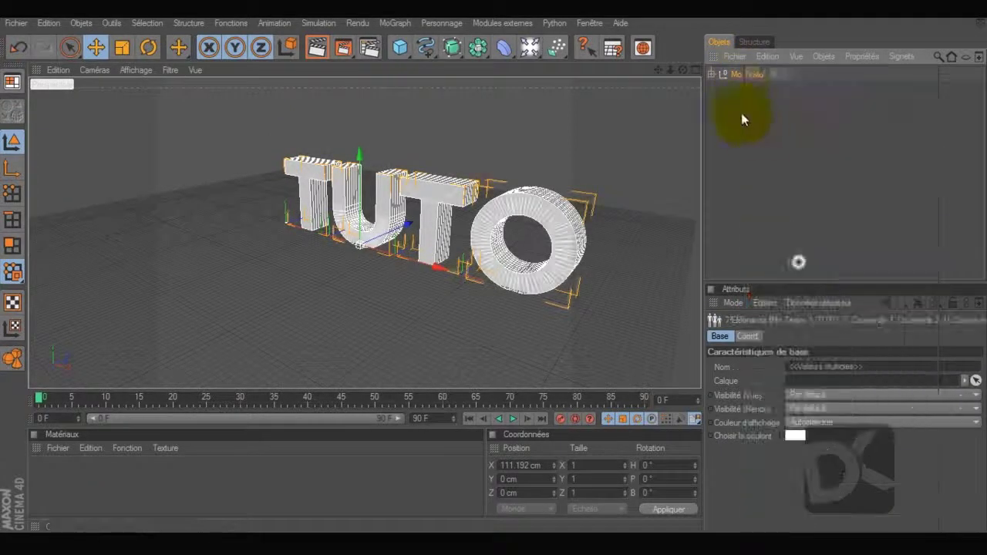
{"action": "right_click", "coordinate": [738, 73]}
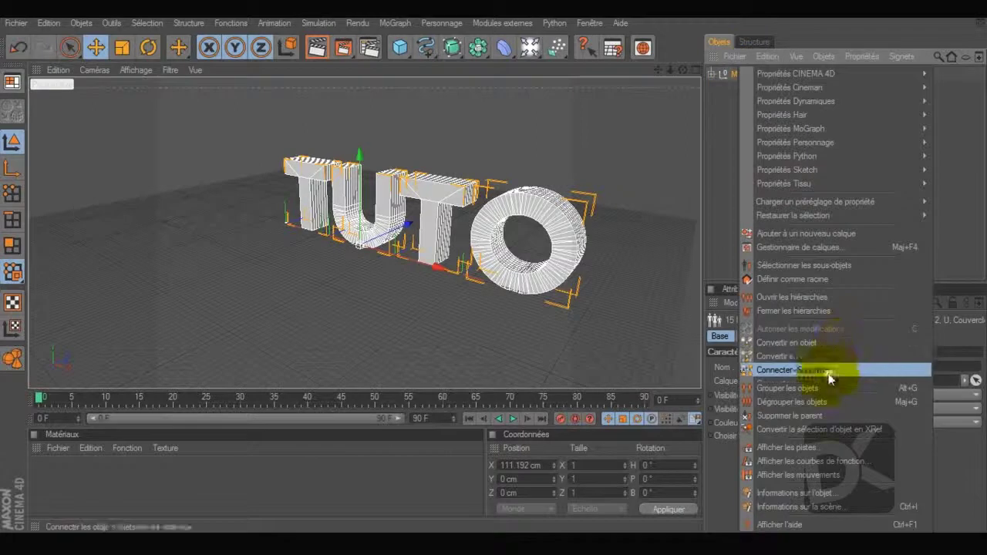
{"action": "left_click", "coordinate": [829, 371]}
{"action": "left_click", "coordinate": [729, 183]}
Step: Export the merged text mesh as a Wavefront OBJ file named texte, accepting the current scale settings
{"action": "left_click", "coordinate": [18, 24]}
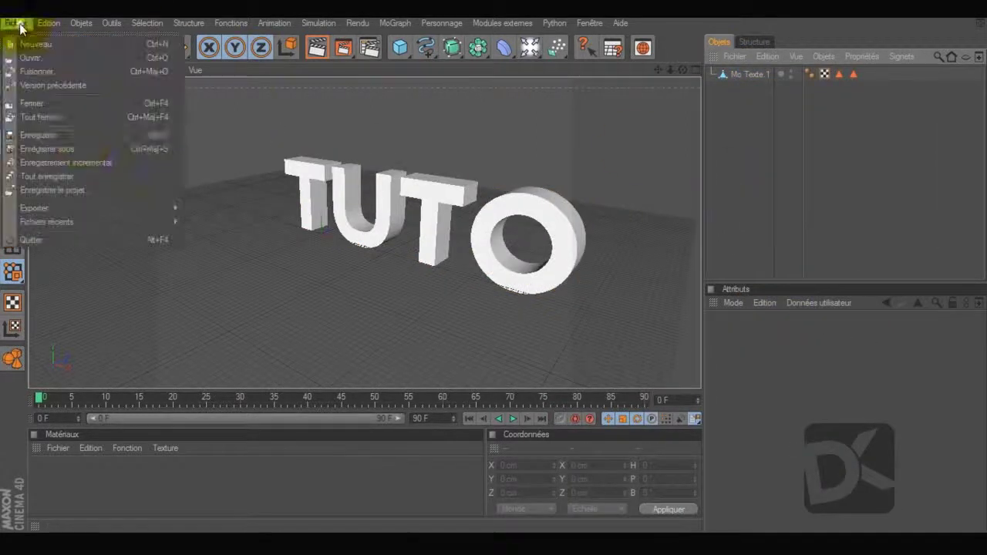
{"action": "mouse_move", "coordinate": [118, 209]}
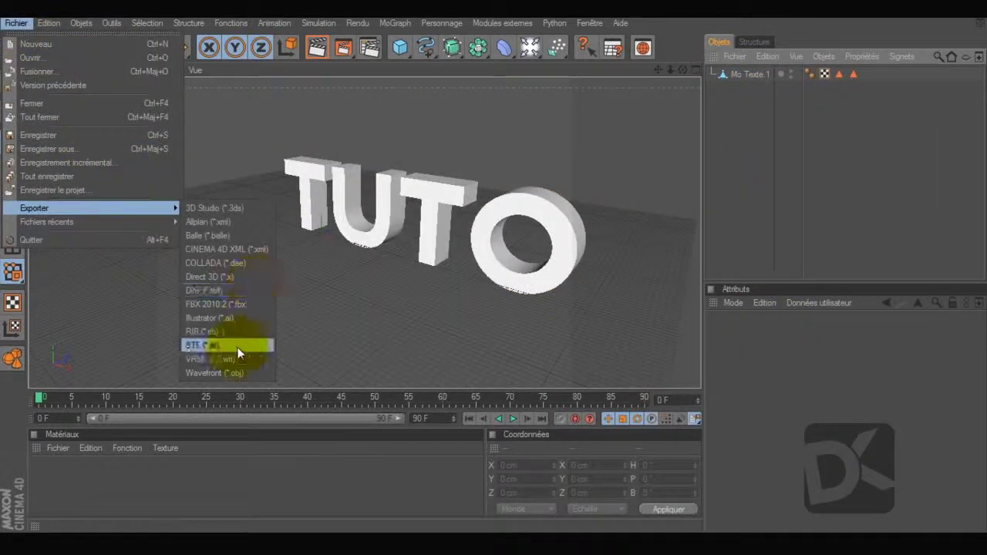
{"action": "left_click", "coordinate": [219, 373]}
{"action": "type", "text": "texte"}
{"action": "key", "text": "Return"}
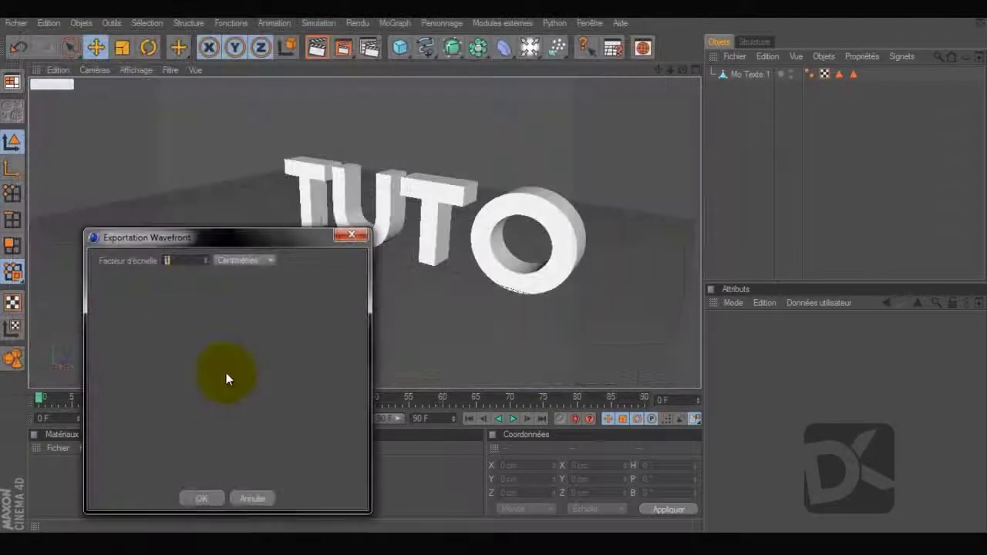
{"action": "left_click", "coordinate": [194, 502]}
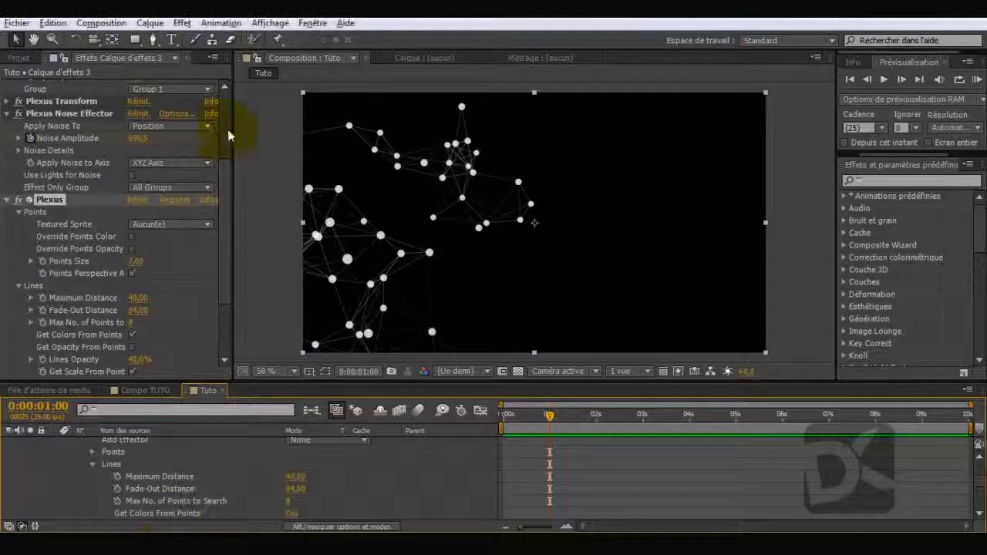